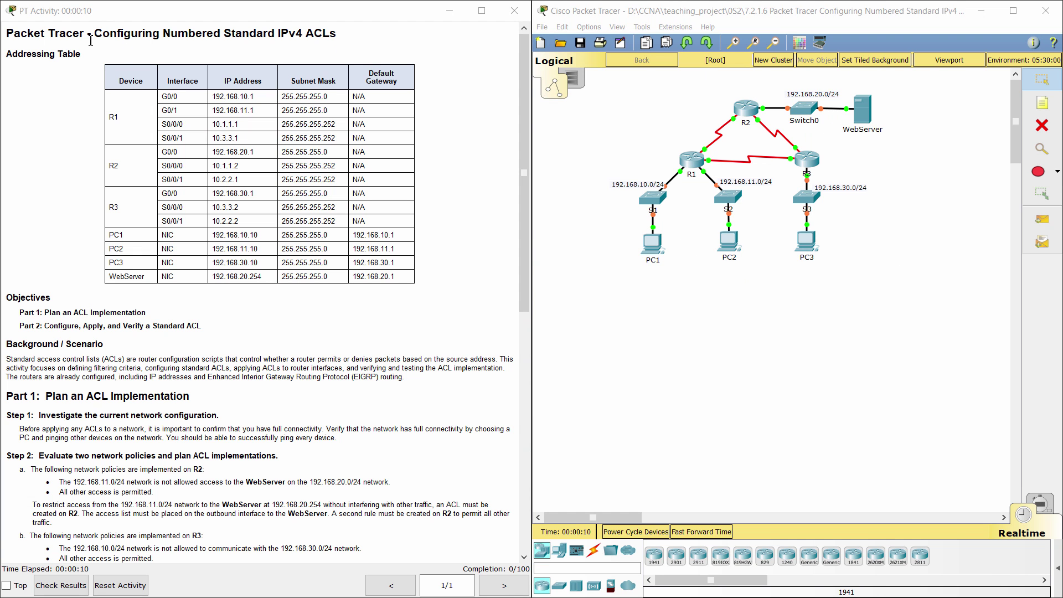
# Read the activity's title, addressing table heading, background scenario and Part 1 Step 1 instructions on checking network connectivity
pyautogui.moveTo(94, 34); pyautogui.dragTo(348, 33)
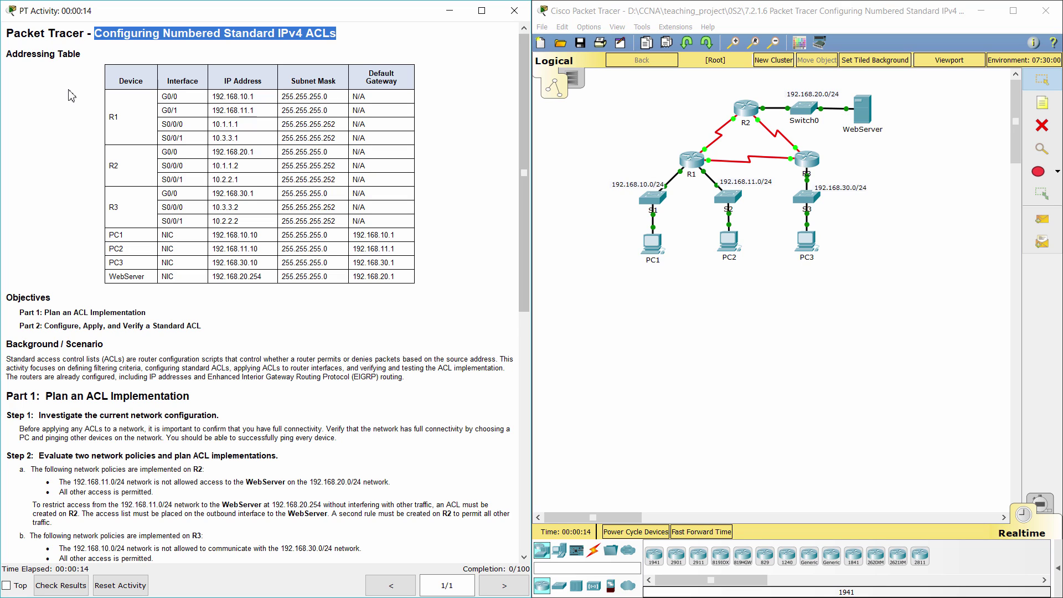
pyautogui.click(55, 79)
pyautogui.moveTo(6, 53); pyautogui.dragTo(85, 53)
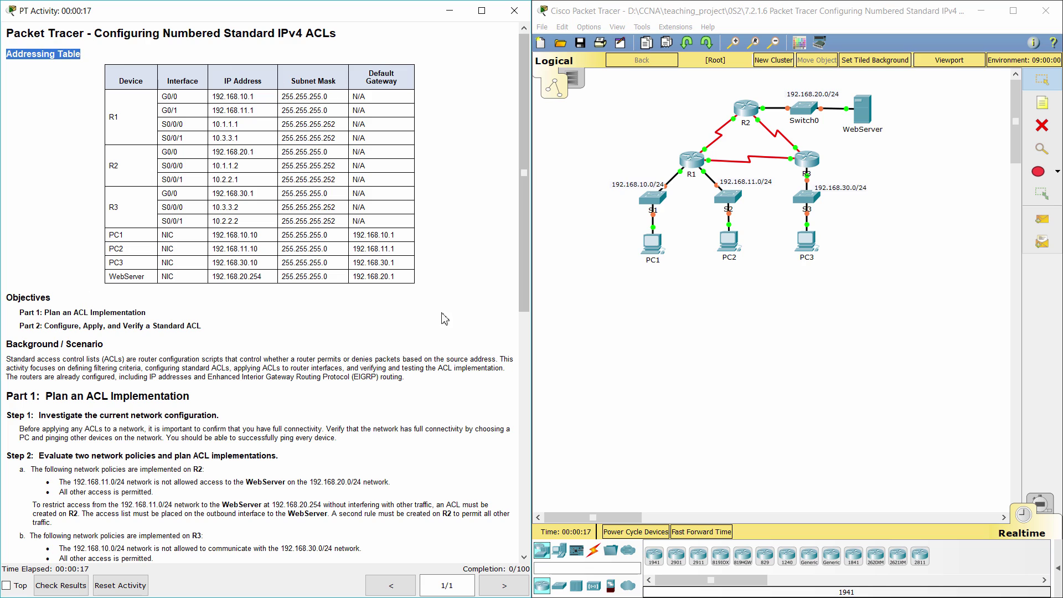
pyautogui.moveTo(6, 344); pyautogui.dragTo(108, 346)
pyautogui.moveTo(6, 360); pyautogui.dragTo(410, 377)
pyautogui.click(418, 386)
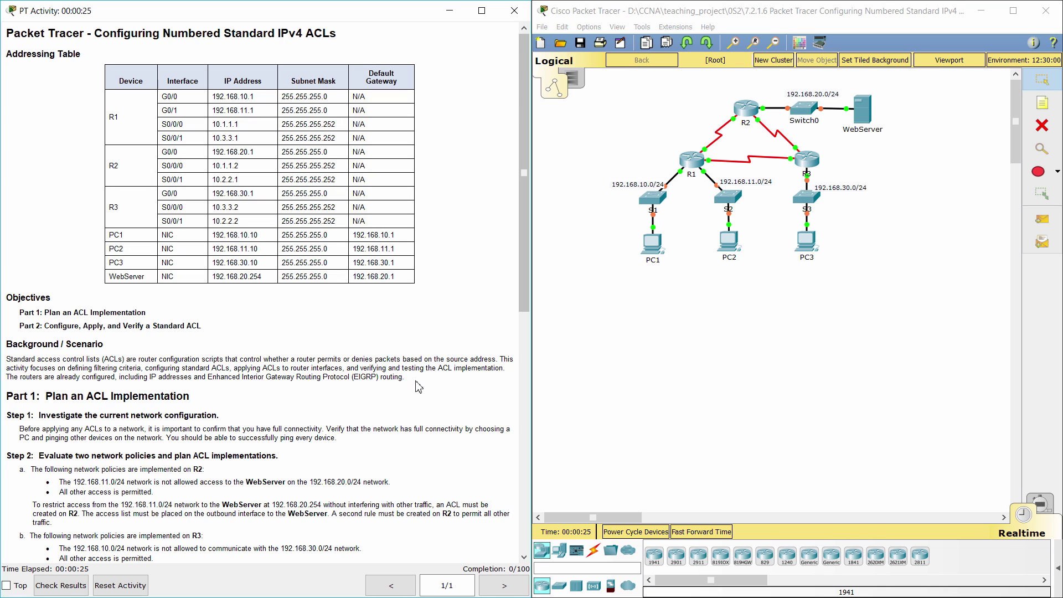
pyautogui.moveTo(6, 395); pyautogui.dragTo(188, 397)
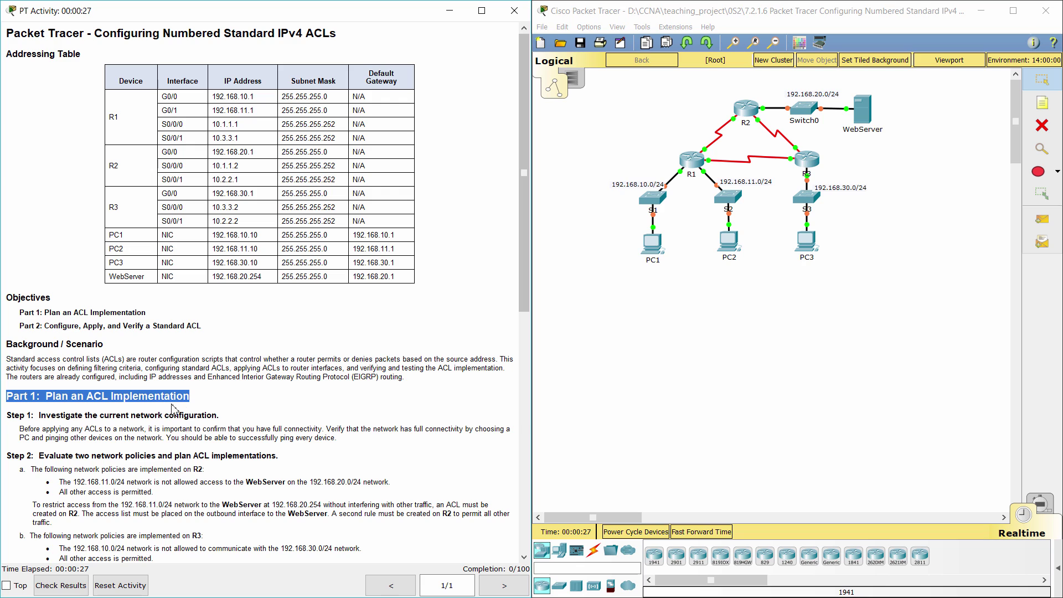
pyautogui.moveTo(7, 415); pyautogui.dragTo(232, 418)
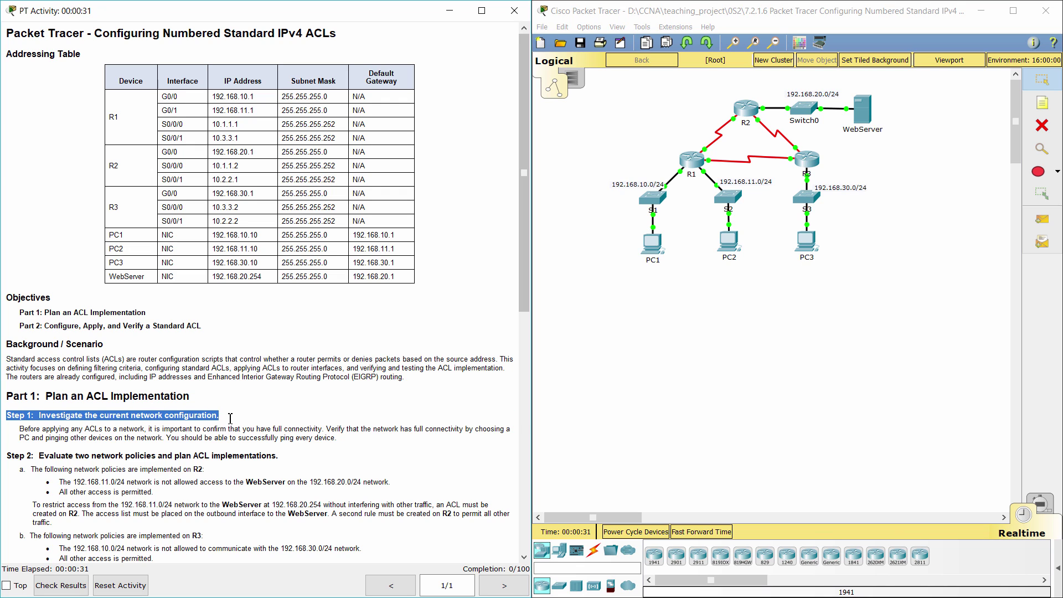
pyautogui.scroll(-1, 232, 421)
pyautogui.moveTo(445, 388); pyautogui.dragTo(496, 381)
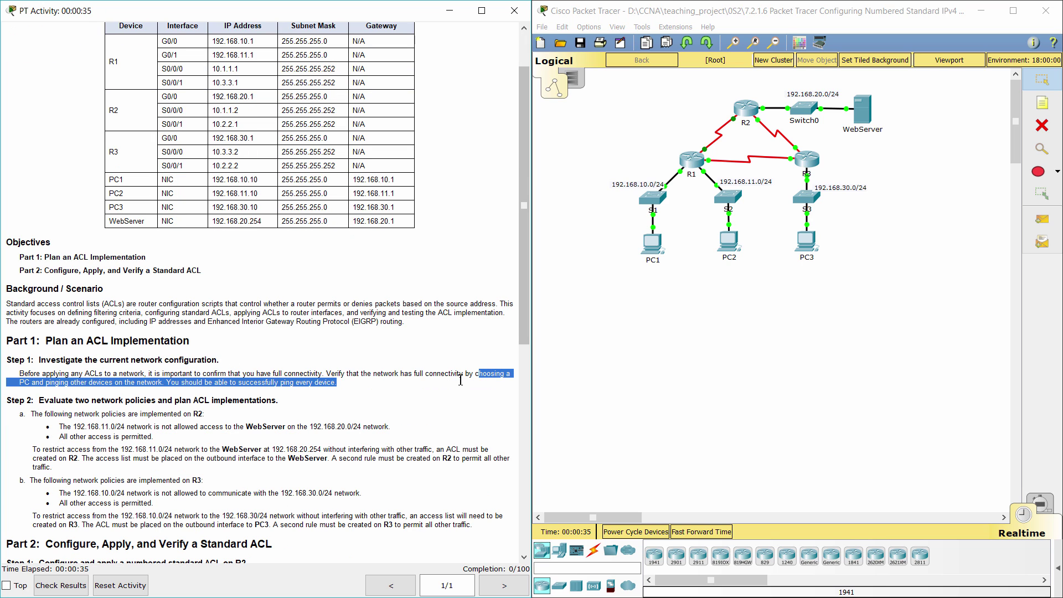
# Open the command prompt on PC1 and ping PC3 at 192.168.30.10
pyautogui.click(653, 241)
pyautogui.moveTo(705, 25); pyautogui.dragTo(855, 0)
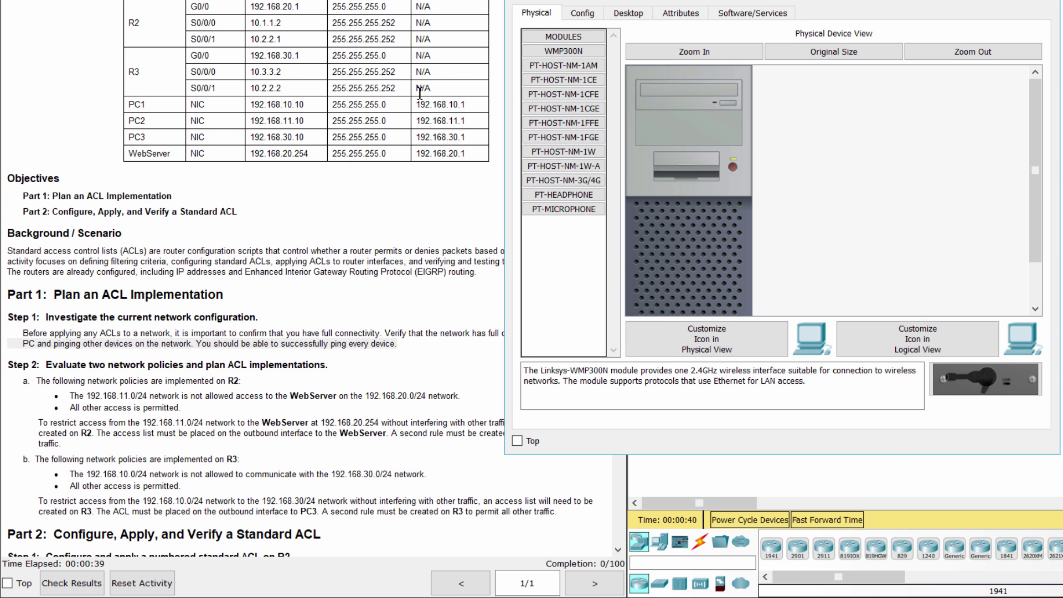
pyautogui.scroll(2, 404, 138)
pyautogui.moveTo(132, 203); pyautogui.dragTo(304, 202)
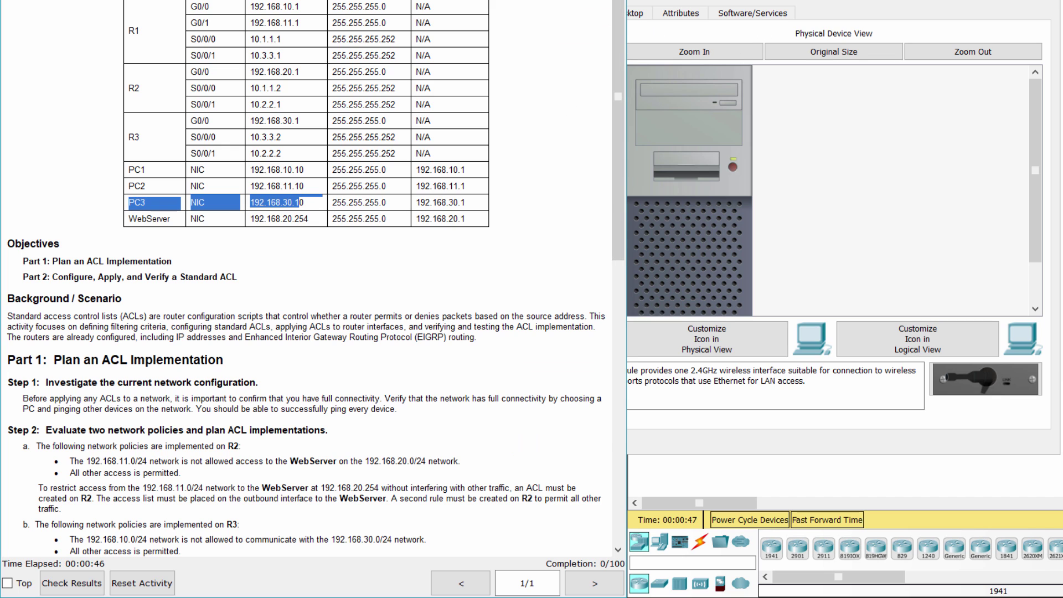
pyautogui.click(753, 3)
pyautogui.click(631, 13)
pyautogui.click(876, 74)
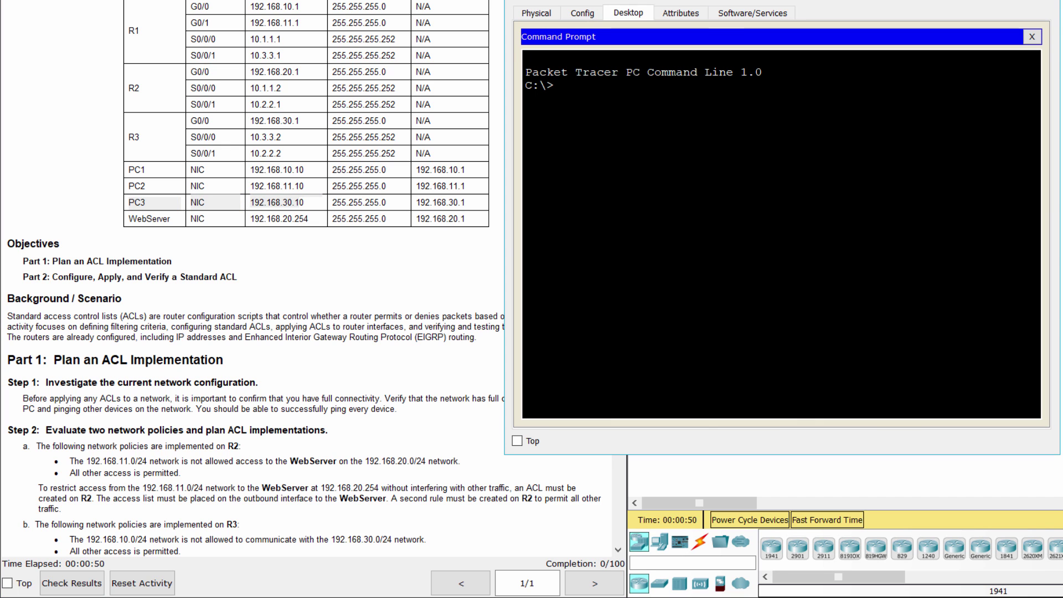
pyautogui.write('ping 192.168.30.10')
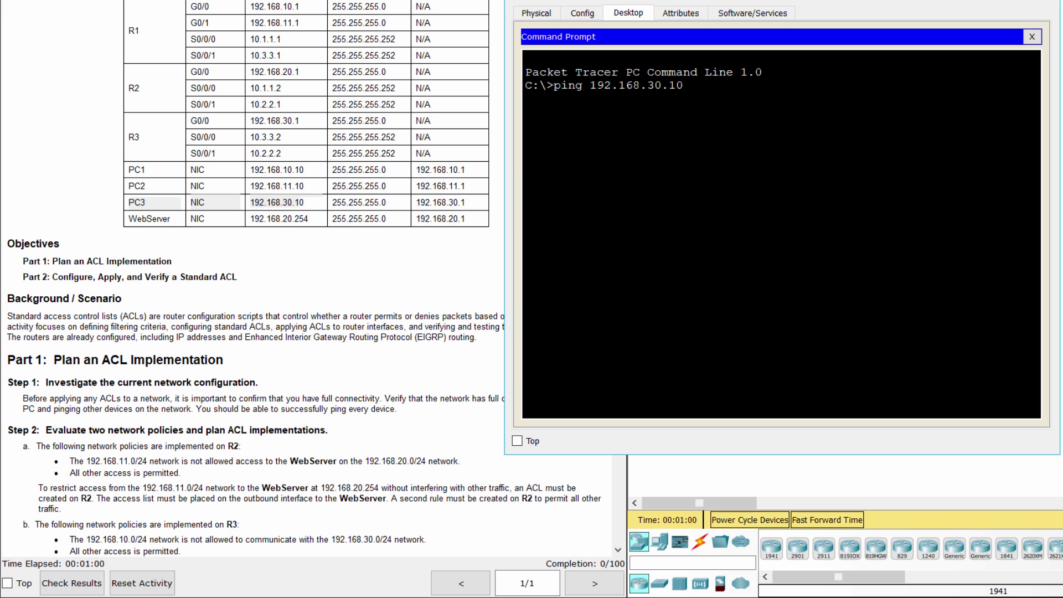
pyautogui.press('Return')
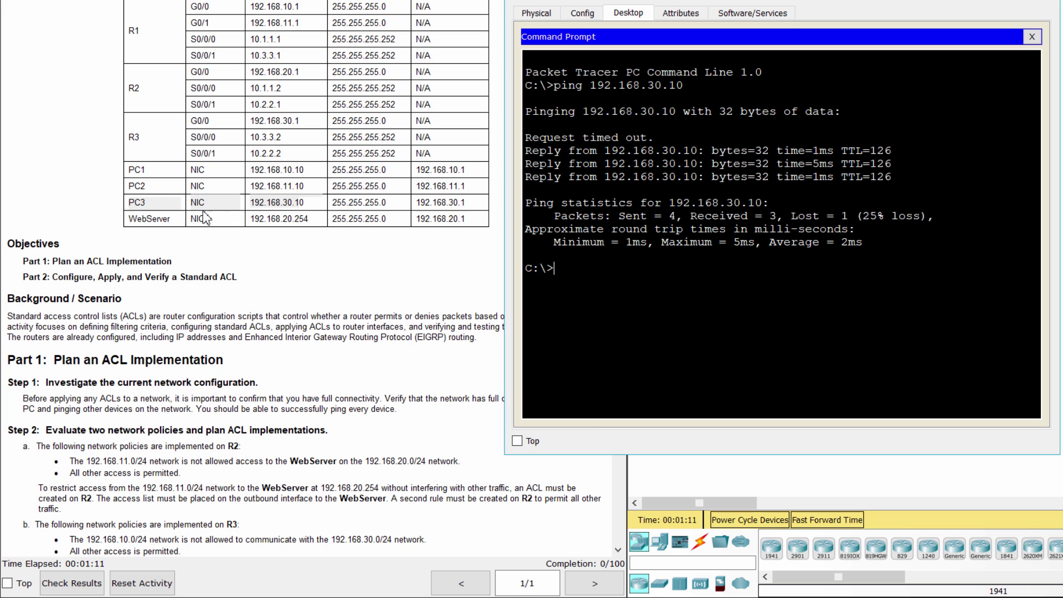
# Ping the WebServer at 192.168.20.254 from PC1 and close the PC1 window
pyautogui.moveTo(137, 220); pyautogui.dragTo(321, 217)
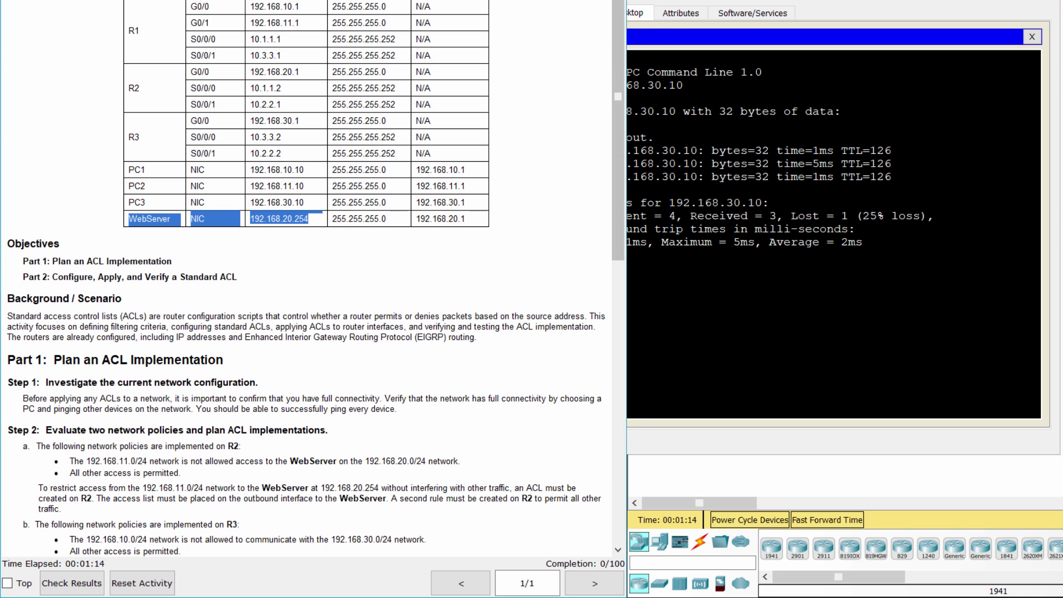
pyautogui.hotkey('alt', 'Tab')
pyautogui.write('ping 192.168.2')
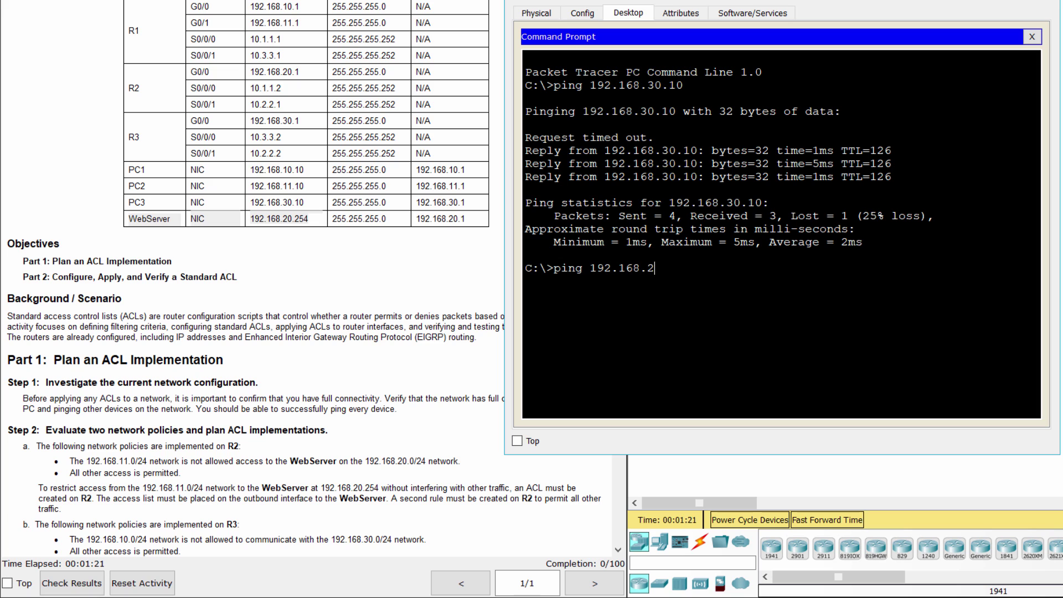
pyautogui.write('0.254')
pyautogui.press('Return')
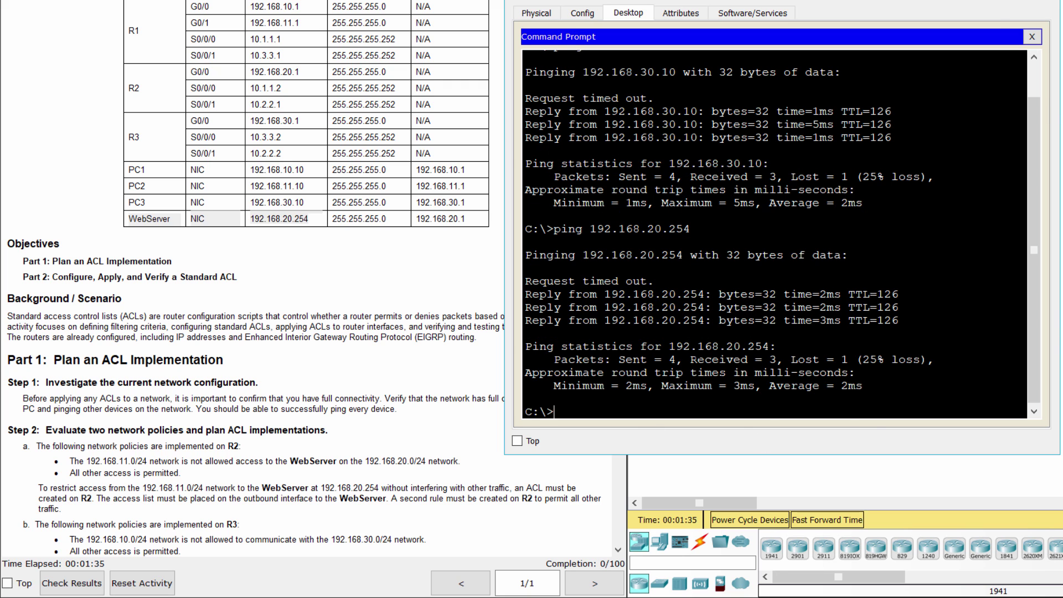
pyautogui.hotkey('alt', 'F4')
# Review the Part 1 Step 2 network policies and the planned ACL placement for R2 and R3
pyautogui.scroll(-5, 407, 397)
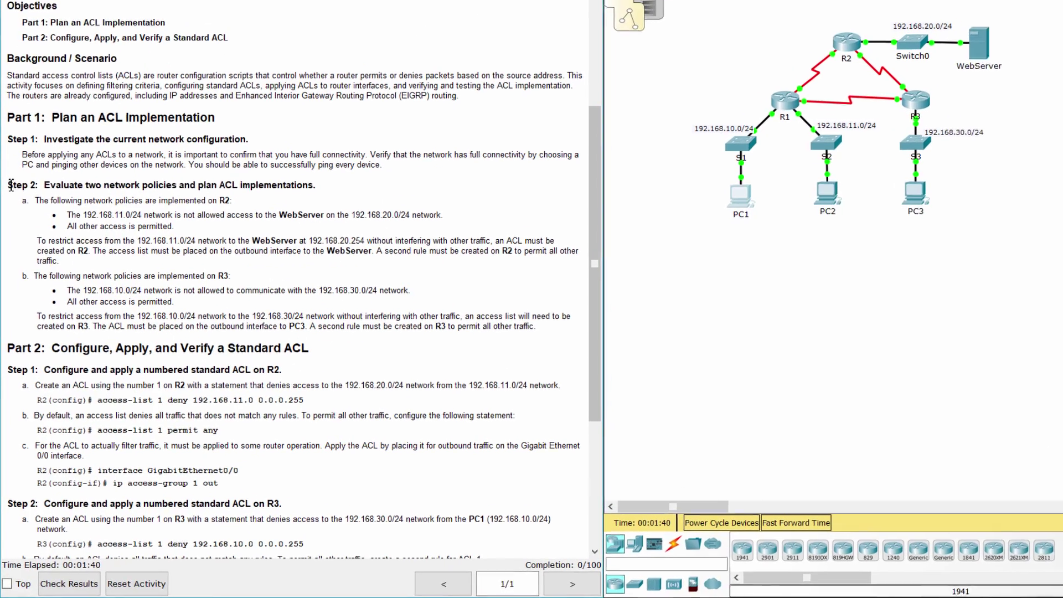
pyautogui.scroll(-2, 408, 398)
pyautogui.moveTo(7, 169); pyautogui.dragTo(330, 172)
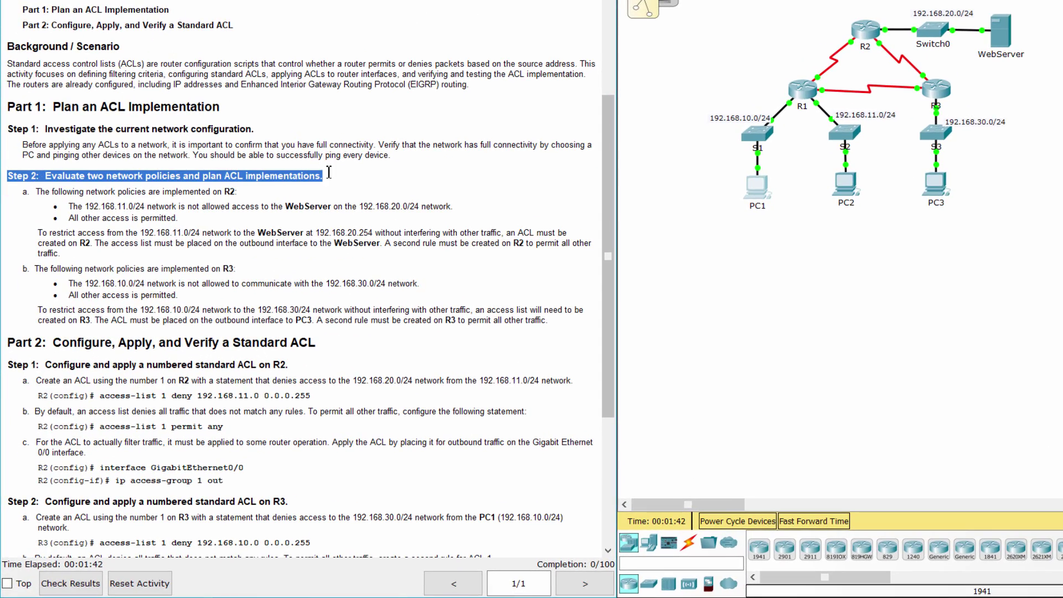
pyautogui.click(363, 187)
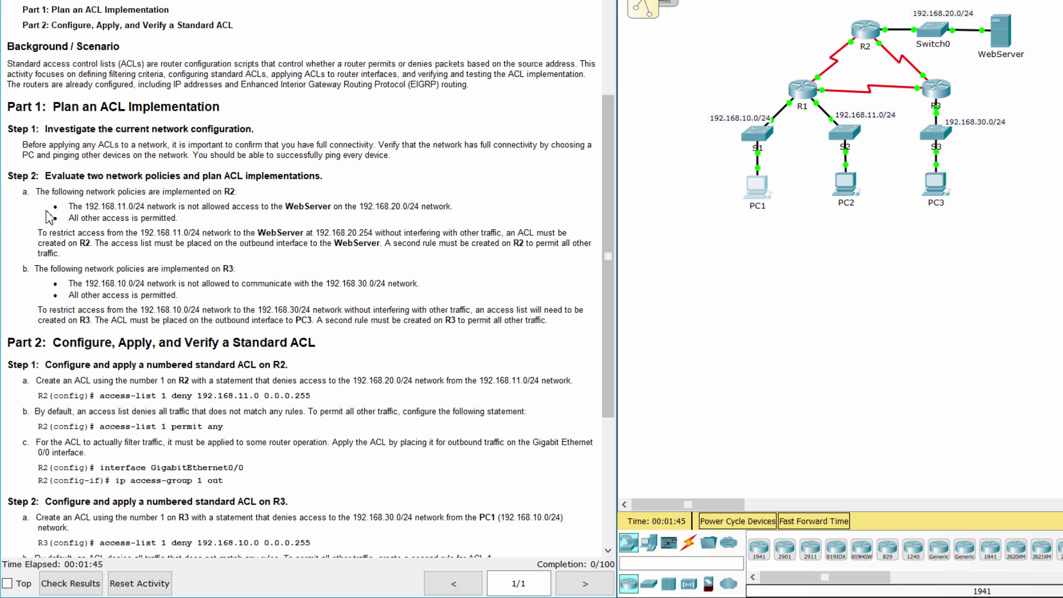
pyautogui.moveTo(53, 205); pyautogui.dragTo(197, 215)
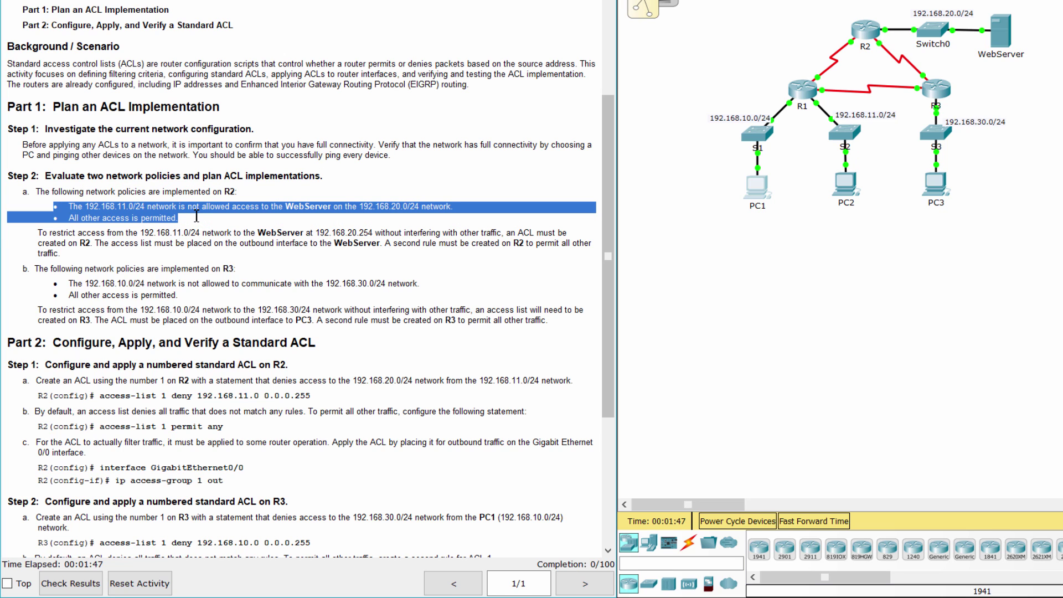
pyautogui.click(207, 221)
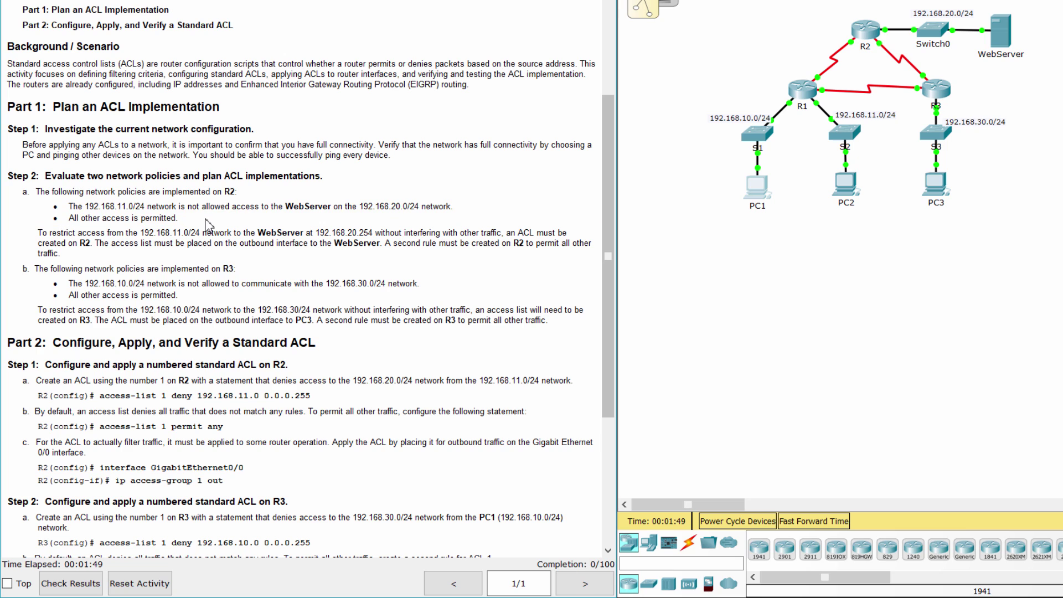
pyautogui.doubleClick(230, 191)
pyautogui.moveTo(37, 236); pyautogui.dragTo(114, 258)
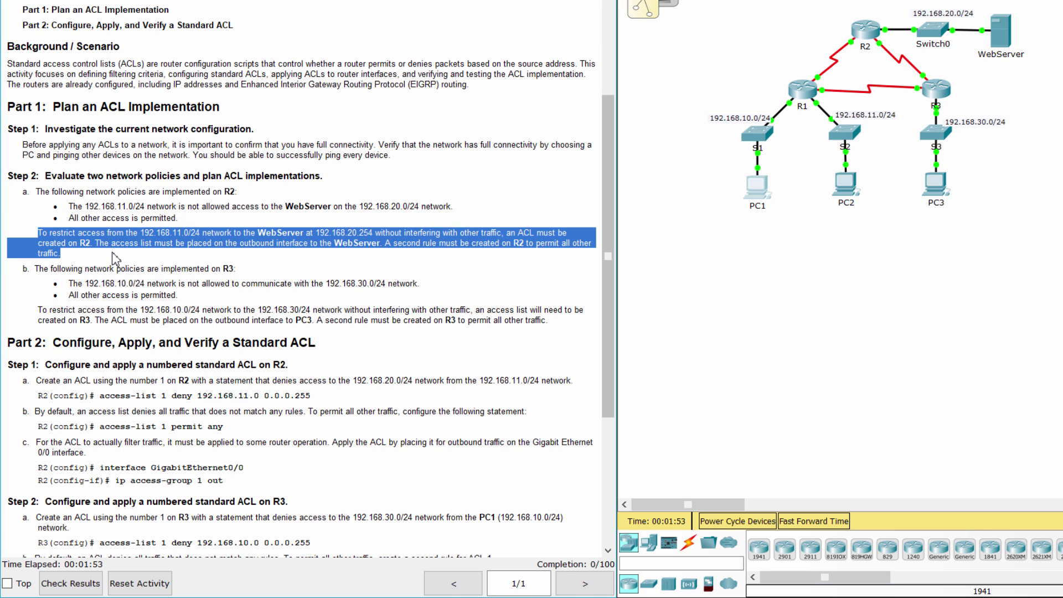
pyautogui.click(113, 256)
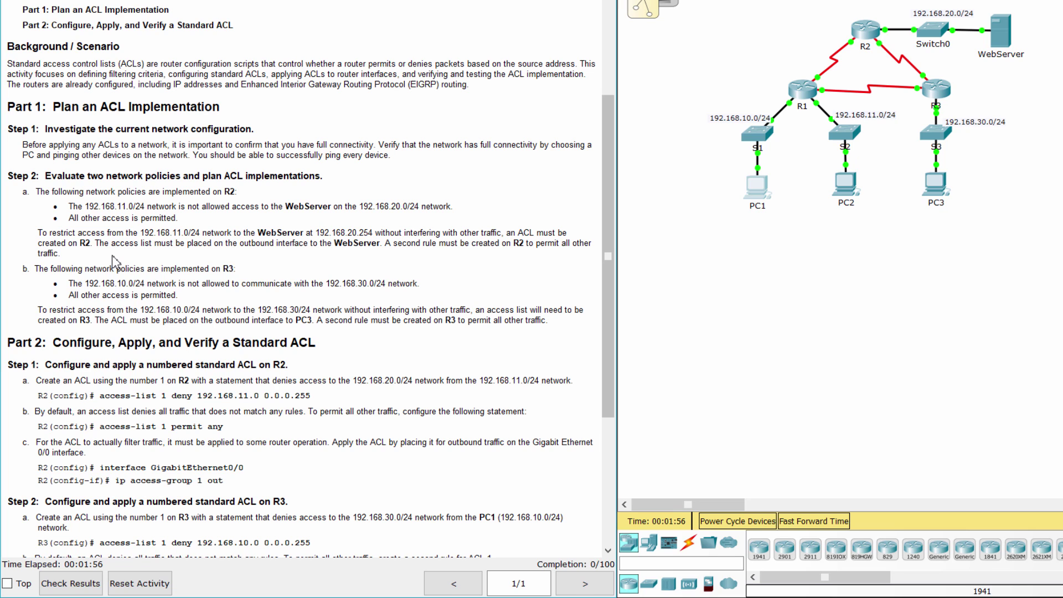
pyautogui.moveTo(224, 268); pyautogui.dragTo(241, 266)
pyautogui.moveTo(53, 284); pyautogui.dragTo(446, 281)
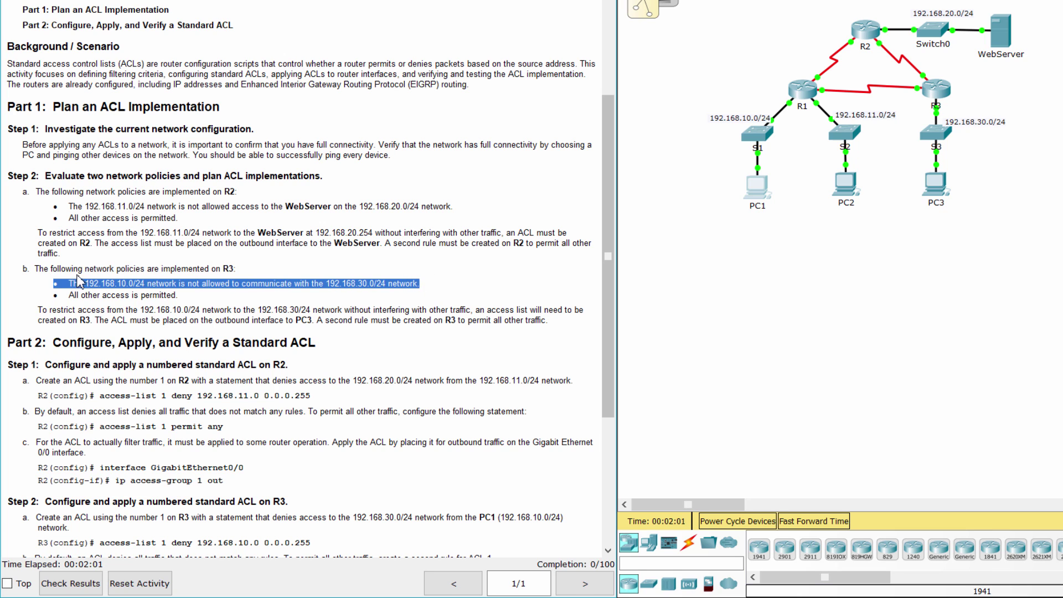
pyautogui.moveTo(54, 296); pyautogui.dragTo(183, 298)
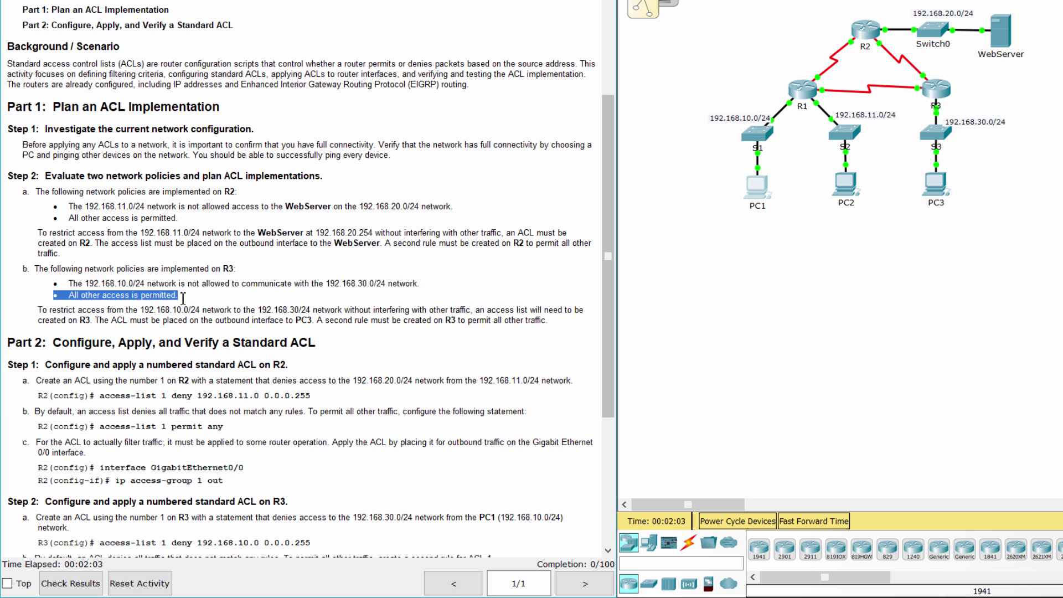
pyautogui.moveTo(40, 311); pyautogui.dragTo(566, 326)
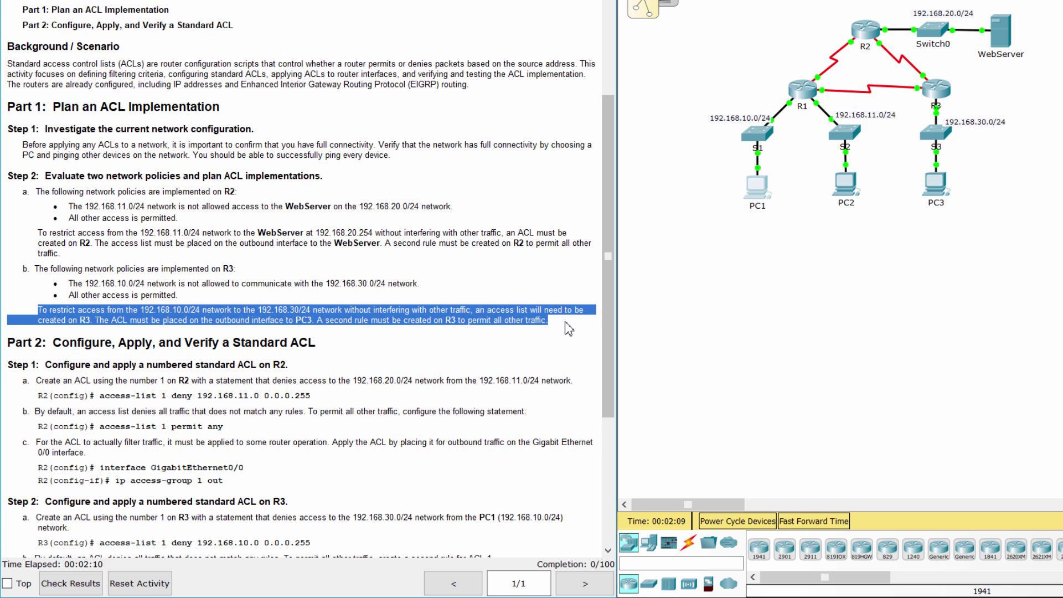
pyautogui.click(566, 327)
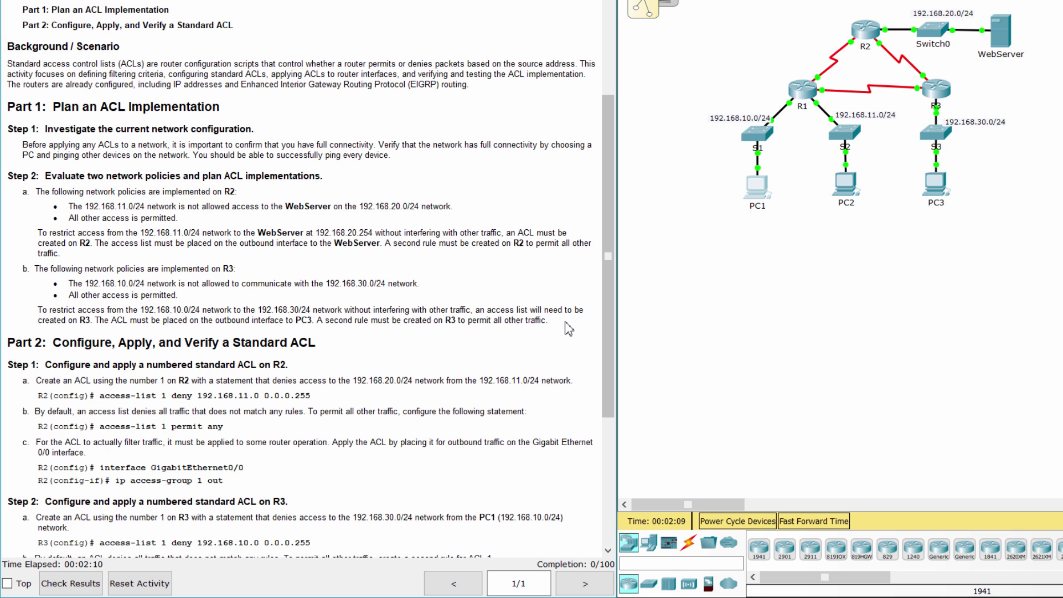
# Read the Part 2 Step 1 instructions for creating numbered standard ACL 1 on R2, including the deny statement
pyautogui.scroll(-3, 388, 316)
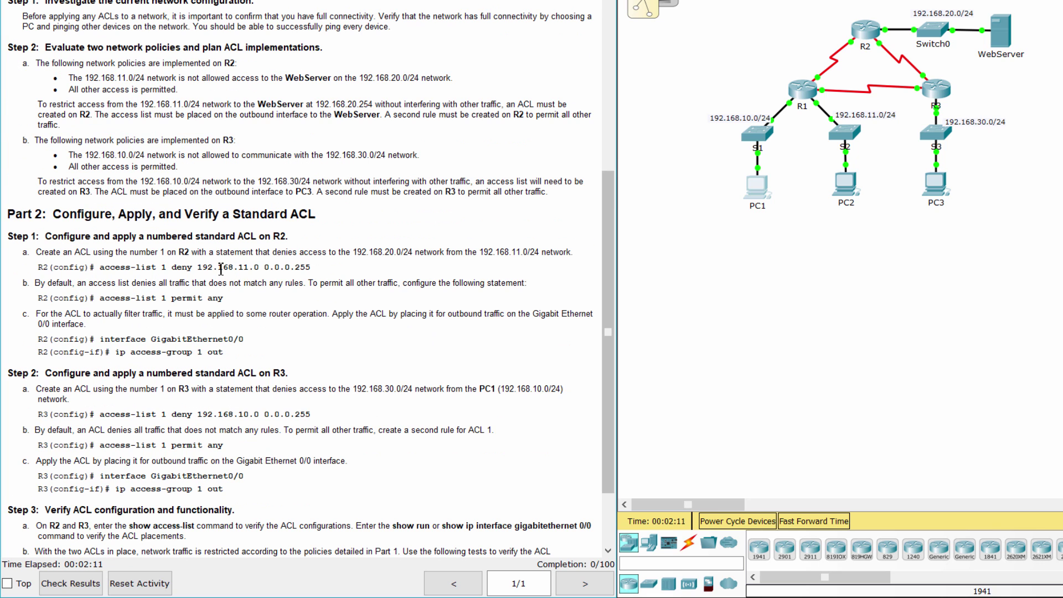
pyautogui.scroll(-1, 205, 263)
pyautogui.moveTo(8, 128); pyautogui.dragTo(357, 135)
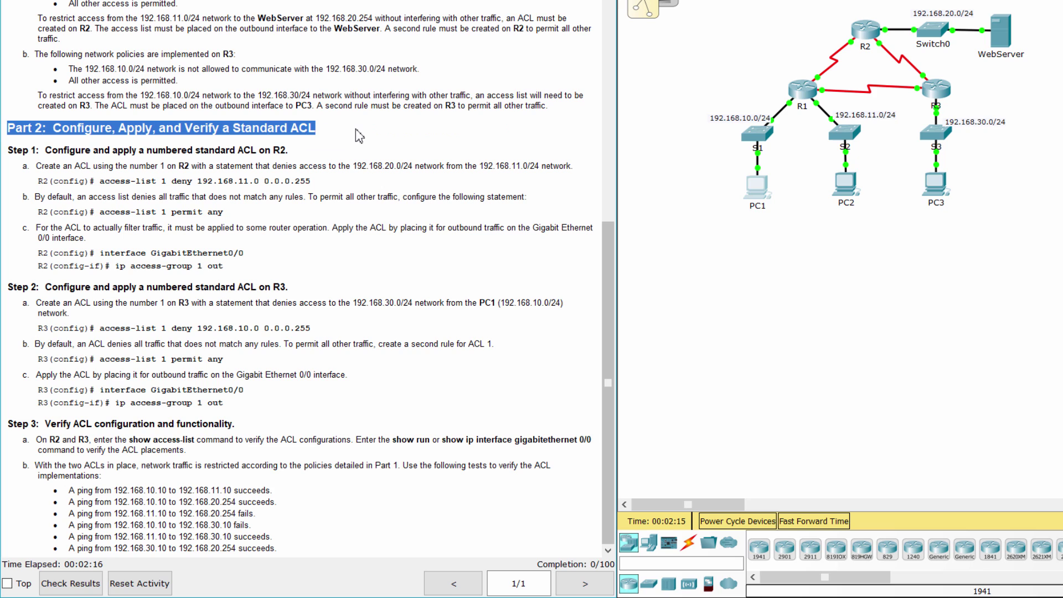
pyautogui.click(355, 130)
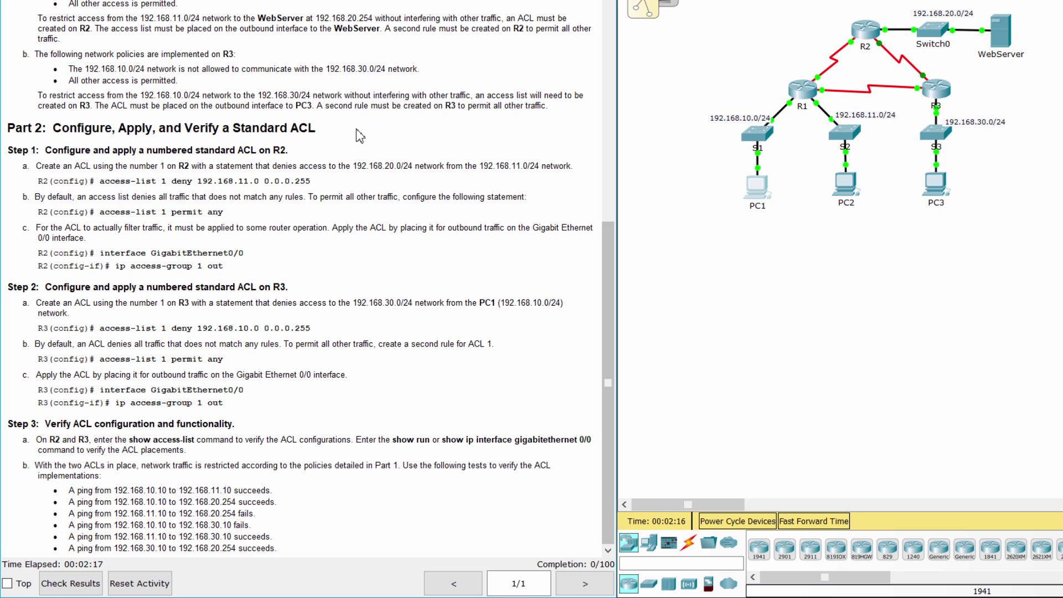
pyautogui.moveTo(12, 150); pyautogui.dragTo(321, 136)
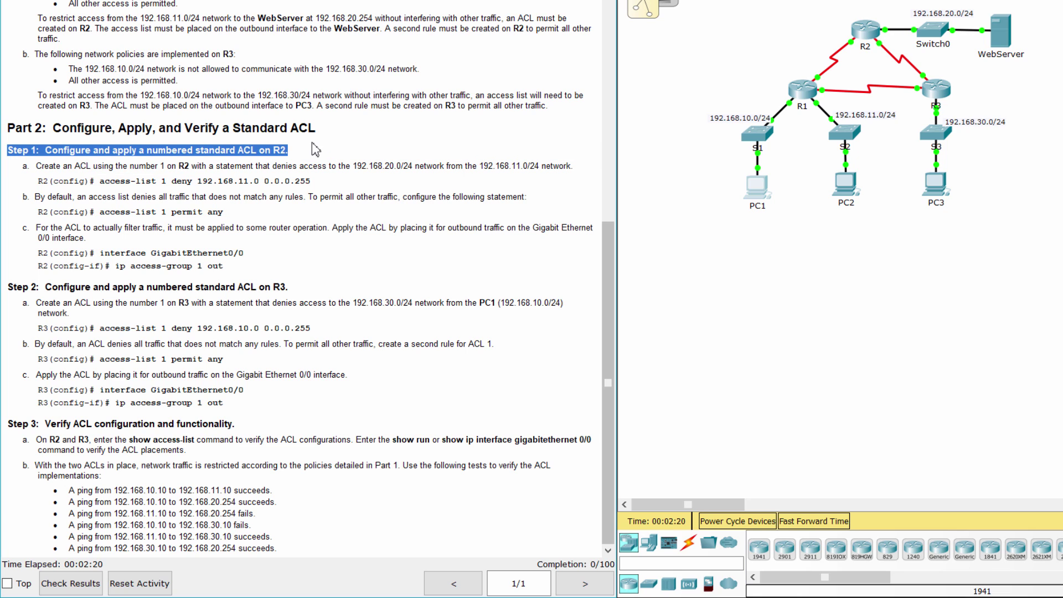
pyautogui.click(313, 156)
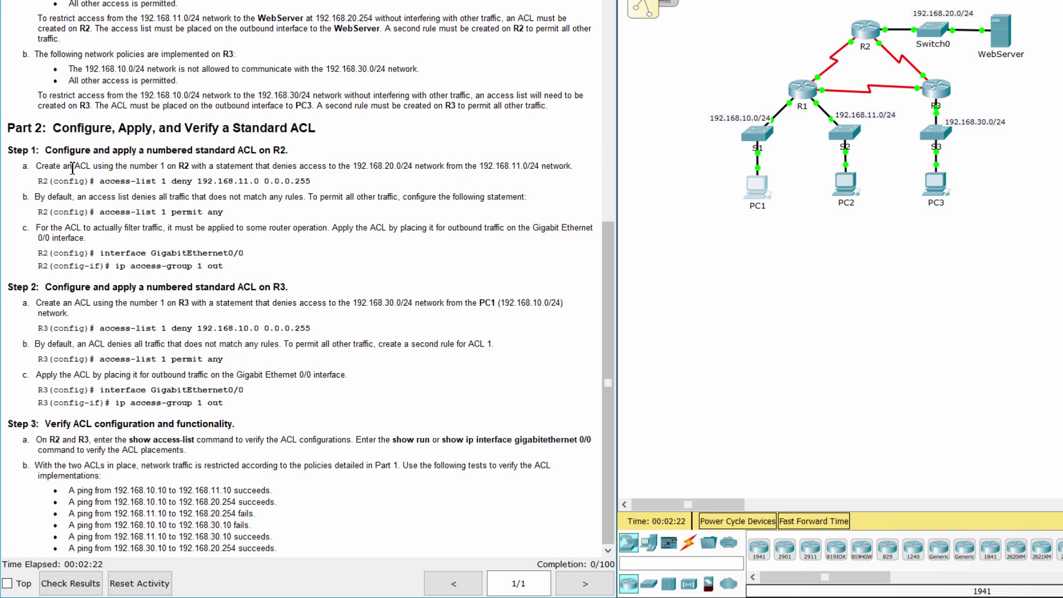
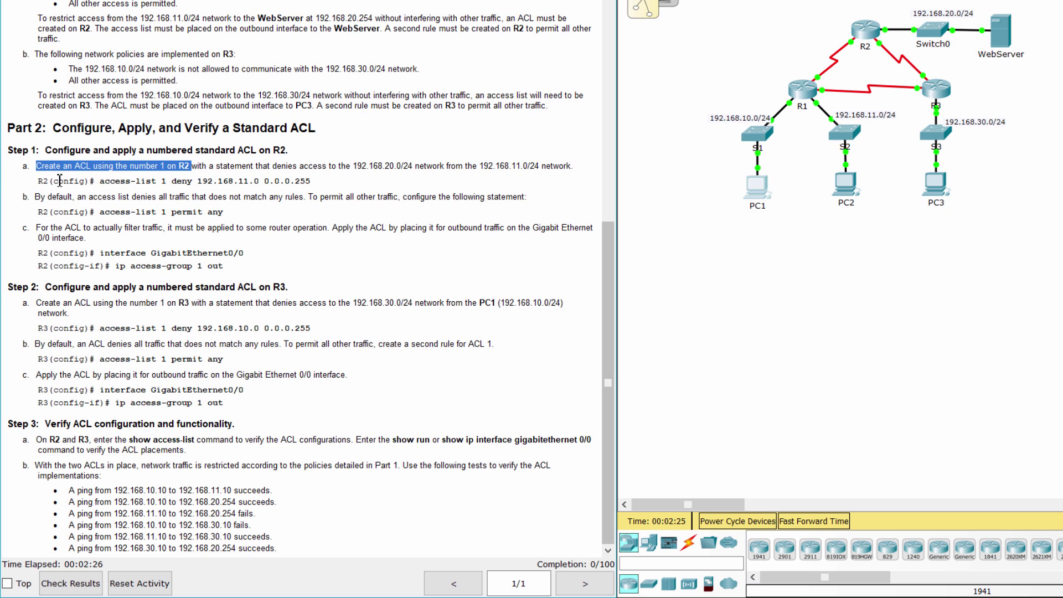
pyautogui.moveTo(37, 181); pyautogui.dragTo(366, 188)
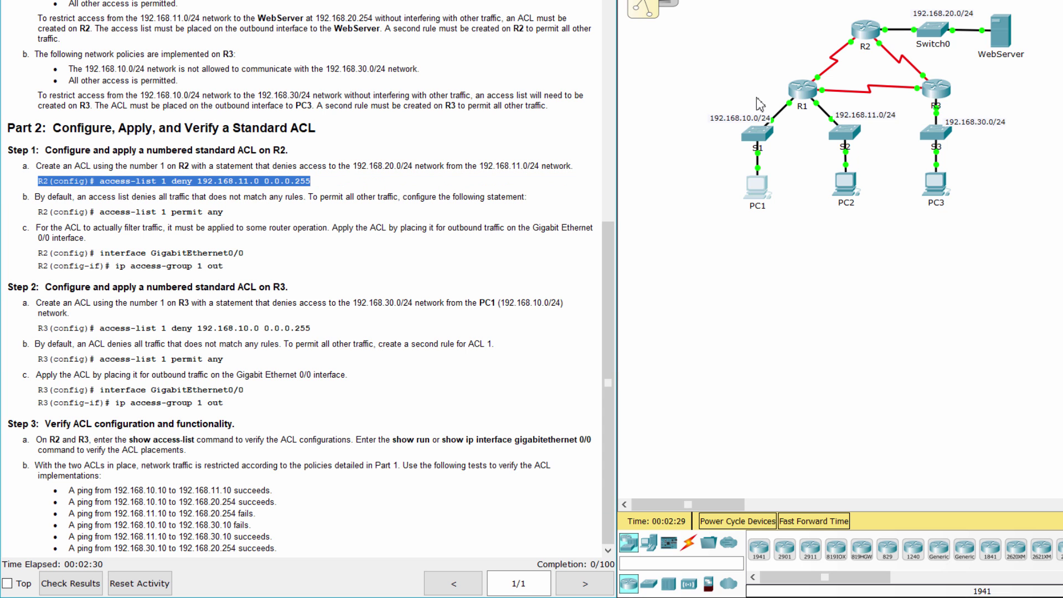
# Open the command-line interface of router R2 and enter global configuration mode
pyautogui.click(866, 30)
pyautogui.moveTo(632, 106); pyautogui.dragTo(736, 85)
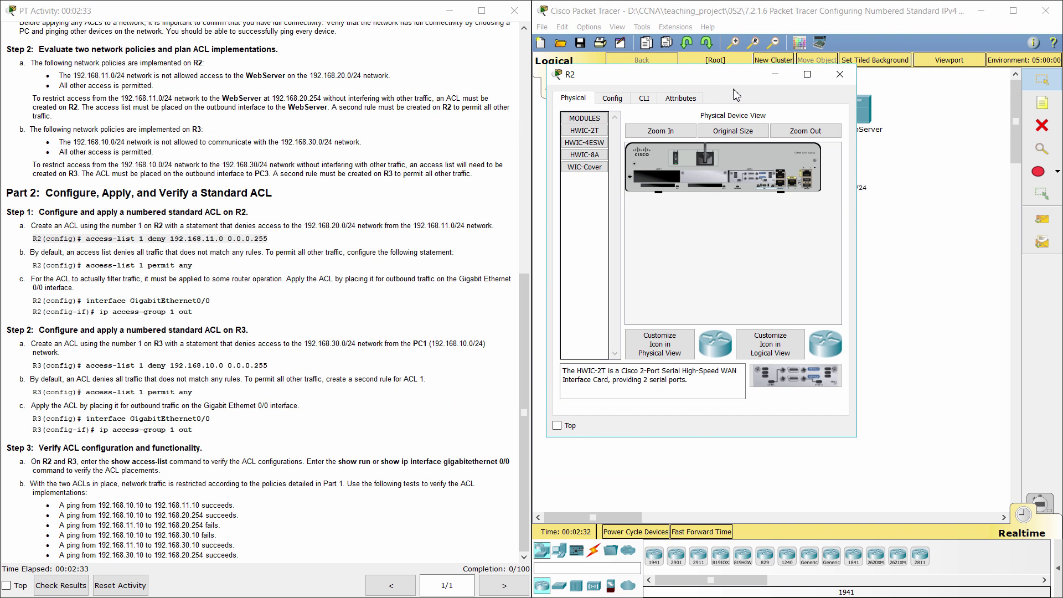
pyautogui.click(644, 98)
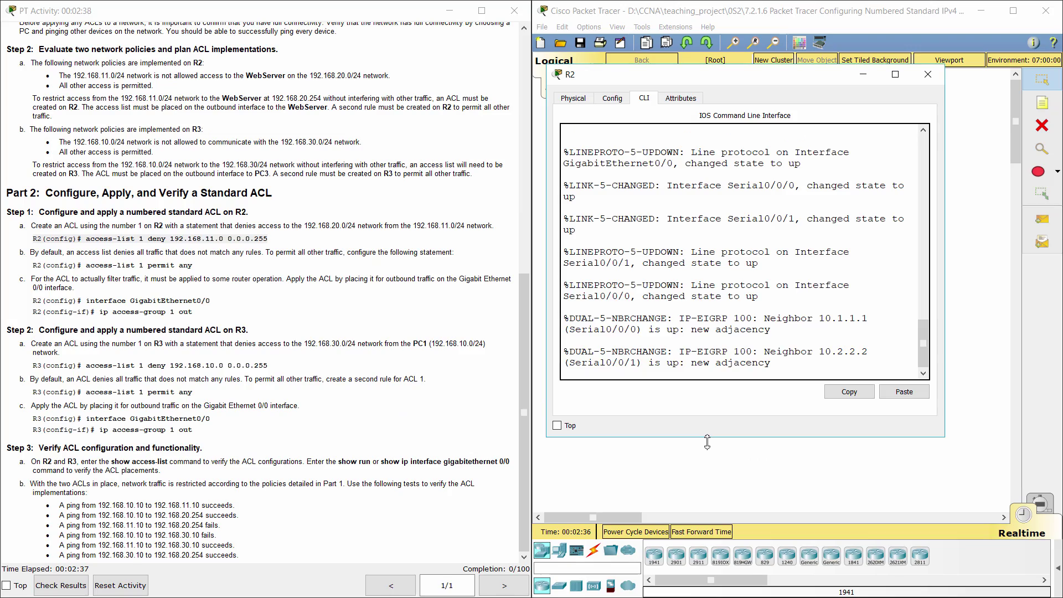
pyautogui.press('Return')
pyautogui.write('ena')
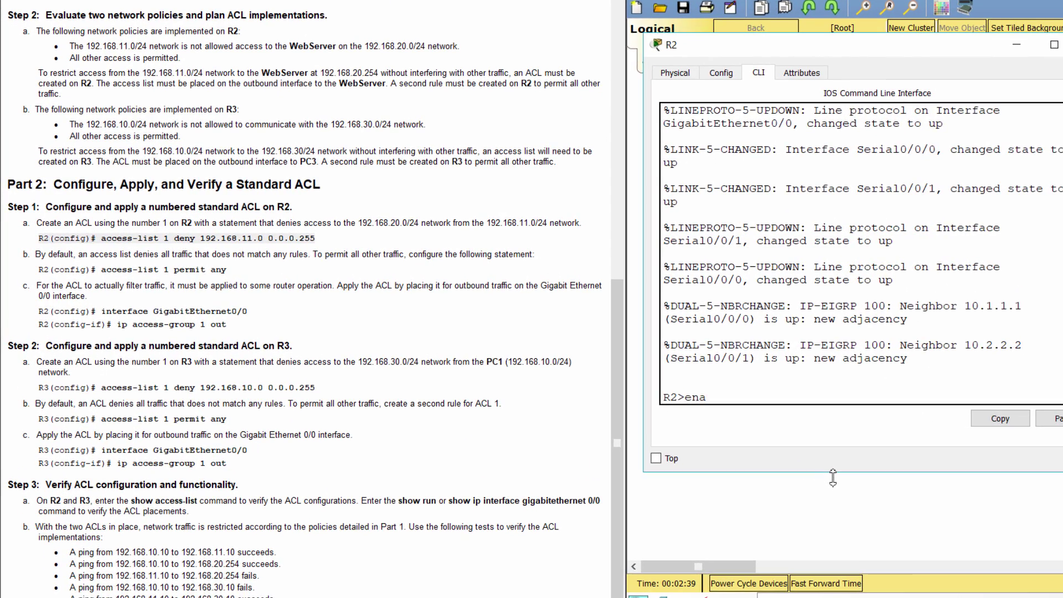
pyautogui.press('Return')
pyautogui.write('conf')
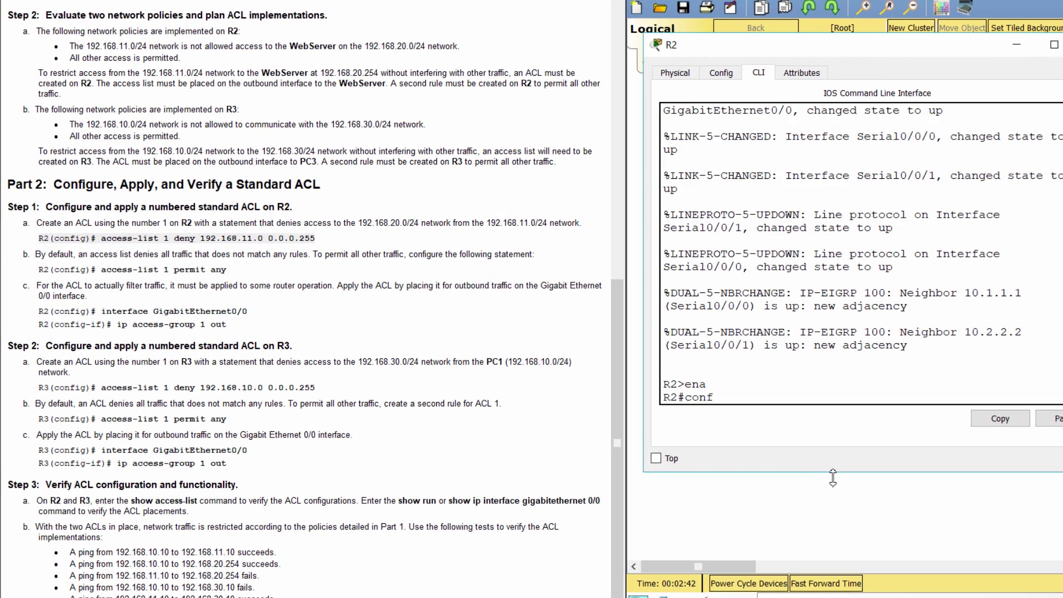
pyautogui.write(' t')
pyautogui.press('Return')
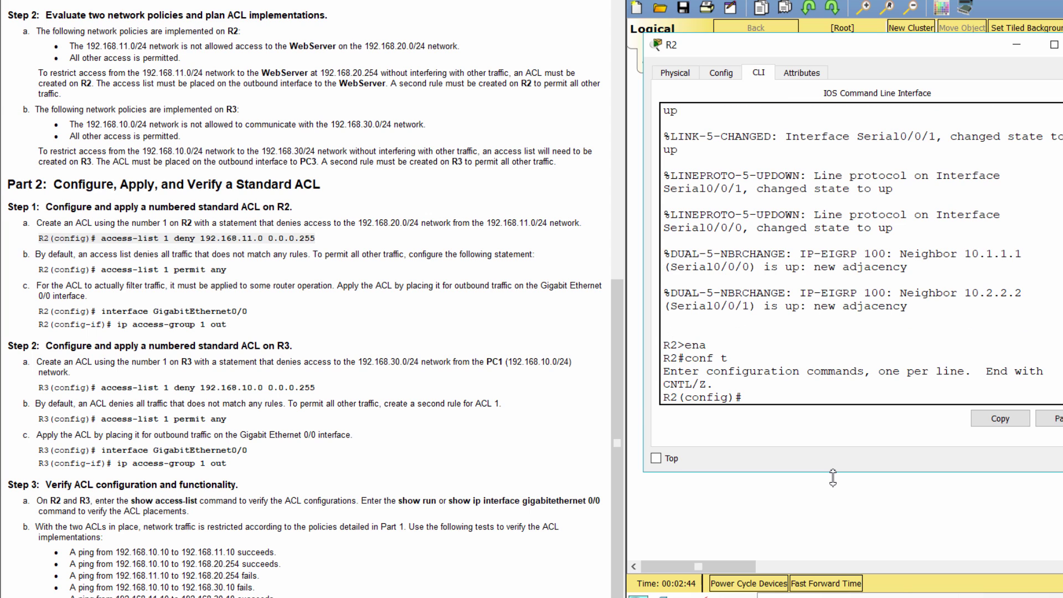
# Create standard ACL 1 on R2 with a statement denying 192.168.11.0 with wildcard mask 0.0.0.255
pyautogui.write('access-list 1 deny')
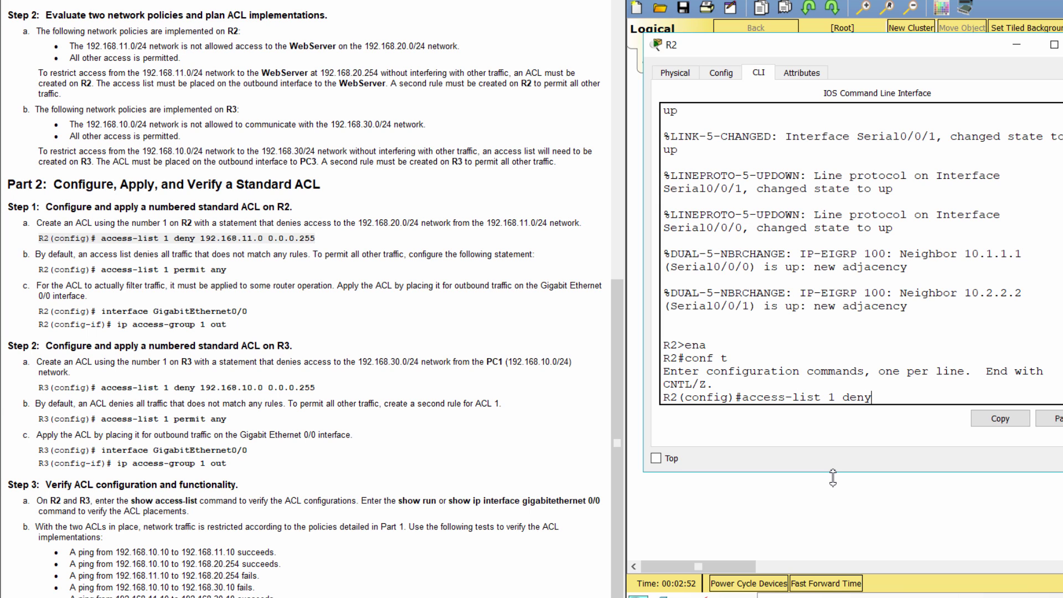
pyautogui.write(' 192.168.11.0 0.0.0.255')
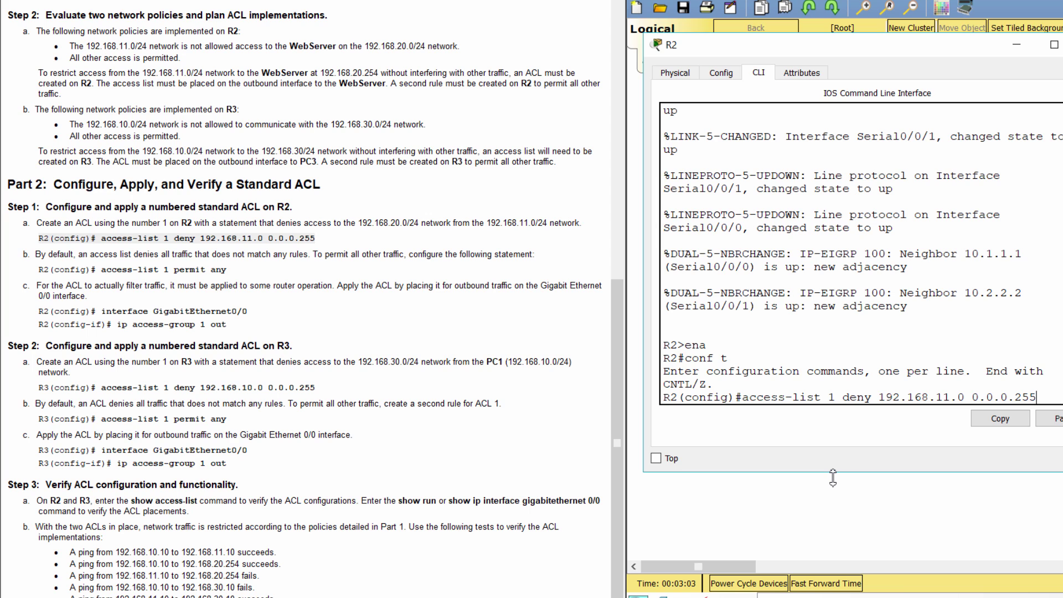
pyautogui.press('Return')
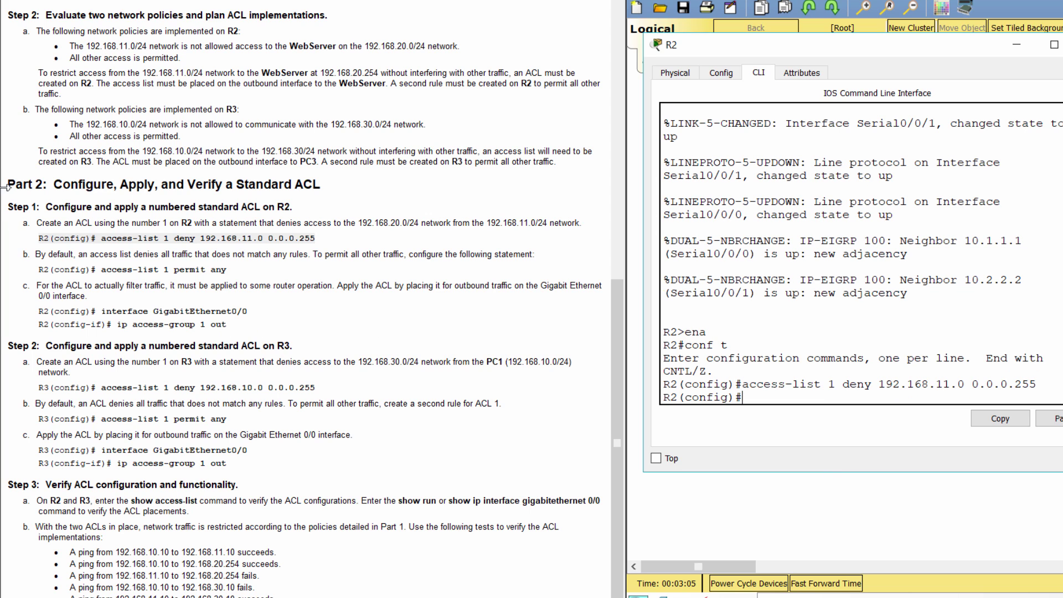
# Following Step 1b of the instructions, add a permit any statement to ACL 1 on R2
pyautogui.moveTo(25, 253); pyautogui.dragTo(540, 254)
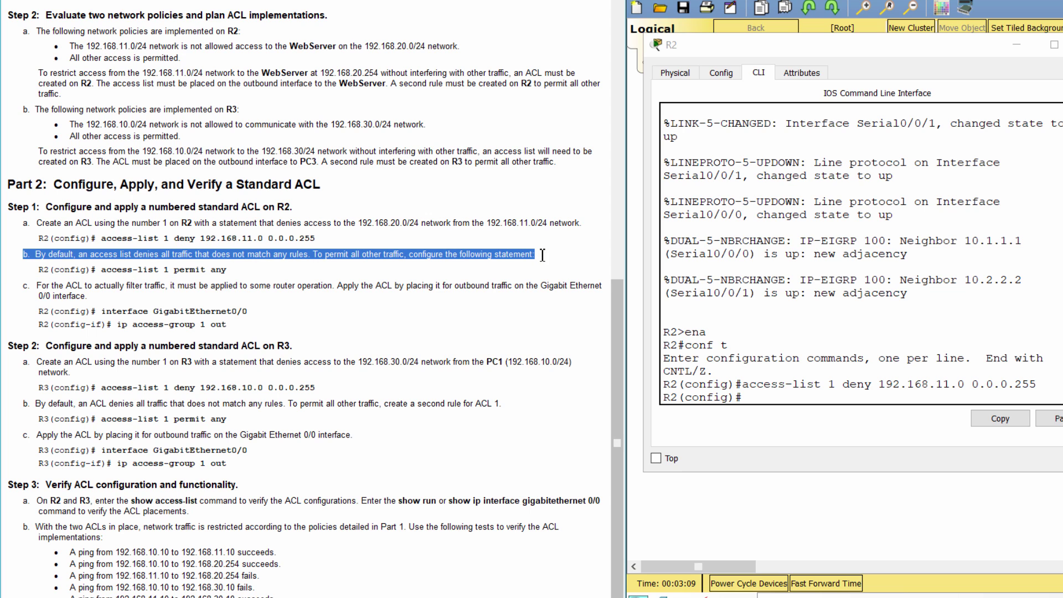
pyautogui.moveTo(38, 269); pyautogui.dragTo(228, 268)
pyautogui.click(788, 438)
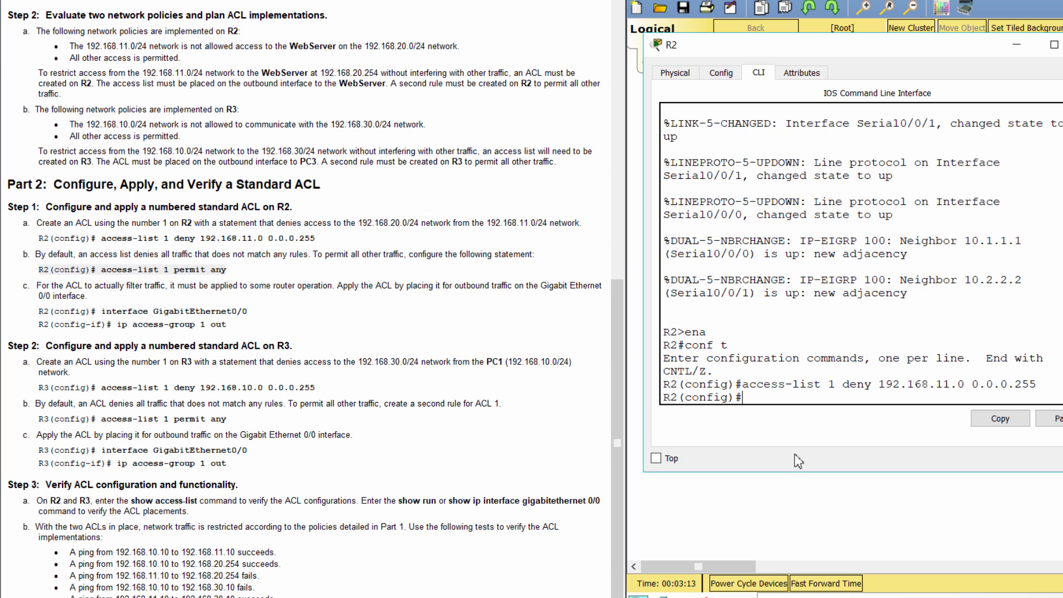
pyautogui.write('access-list 1 per')
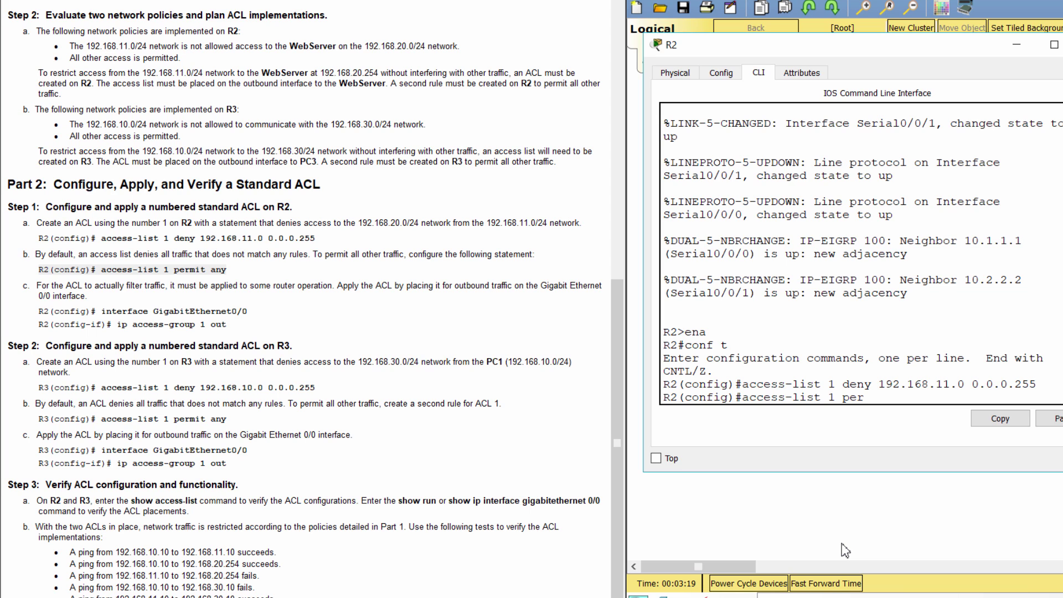
pyautogui.write('mit any')
pyautogui.press('Return')
# Following Step 1c, apply ACL 1 to outbound traffic on R2's g0/0 interface with ip access-group 1 out
pyautogui.moveTo(21, 286); pyautogui.dragTo(259, 322)
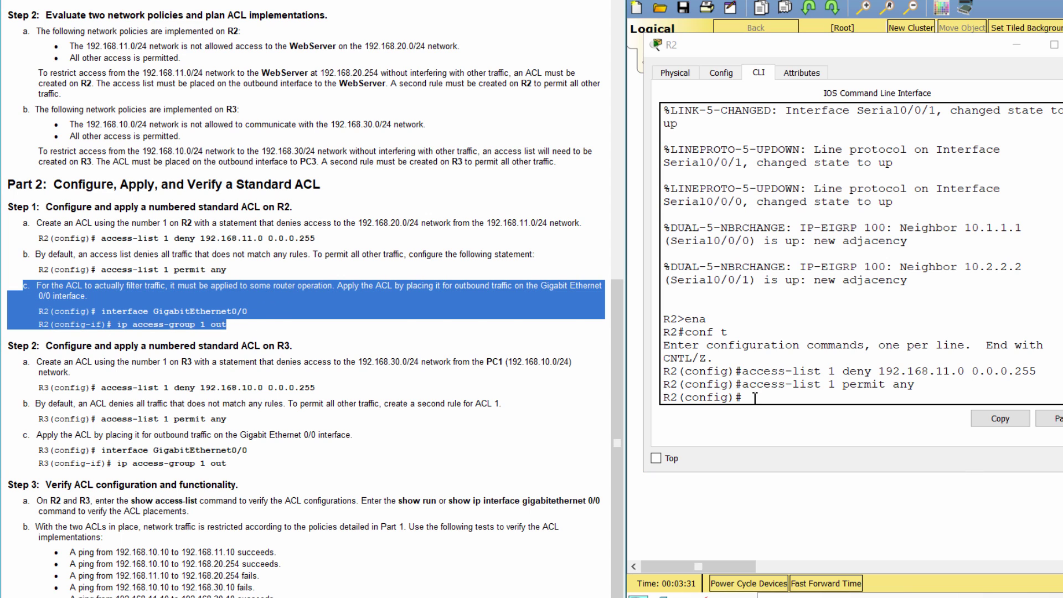
pyautogui.click(864, 489)
pyautogui.write('interface')
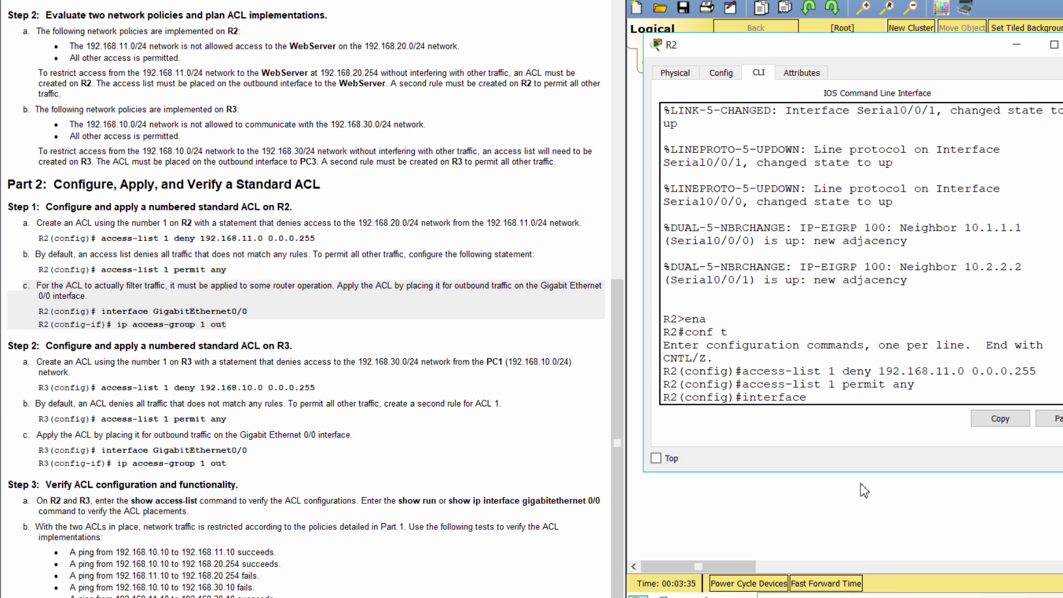
pyautogui.write(' g0/0')
pyautogui.press('Return')
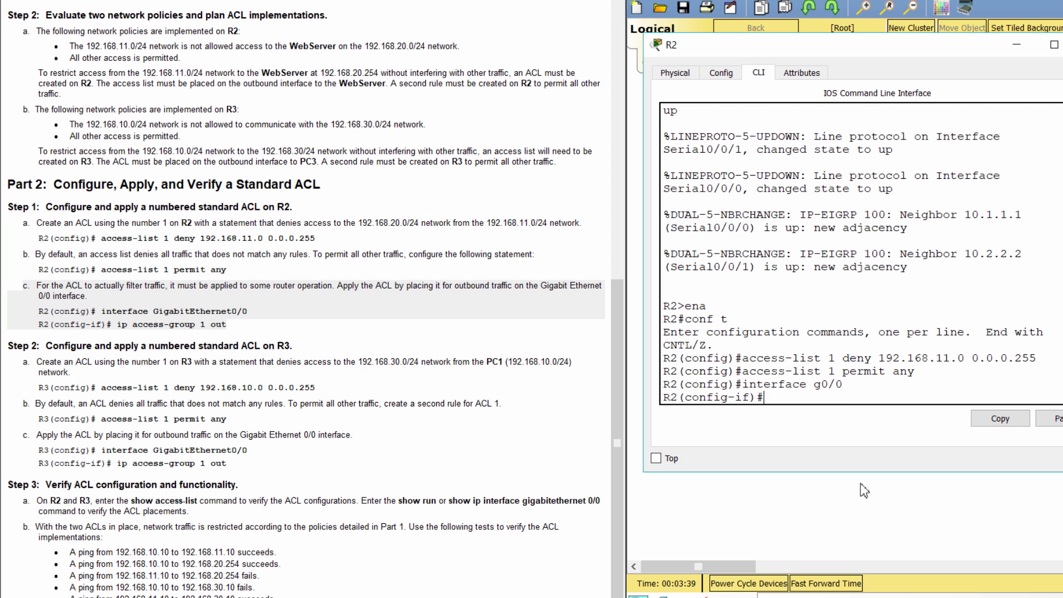
pyautogui.write('ip access-group 1 out')
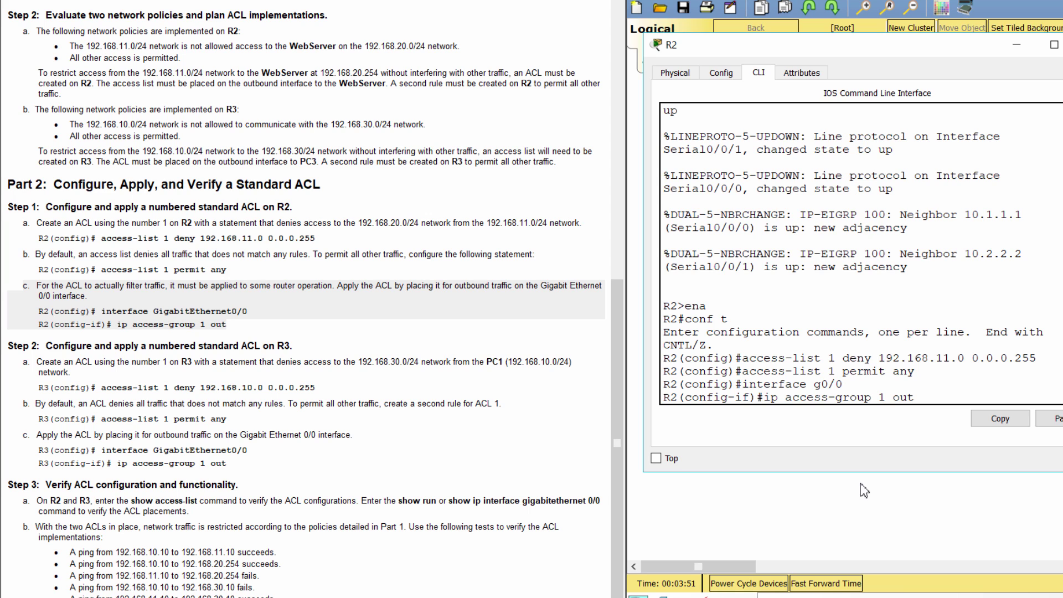
pyautogui.press('Return')
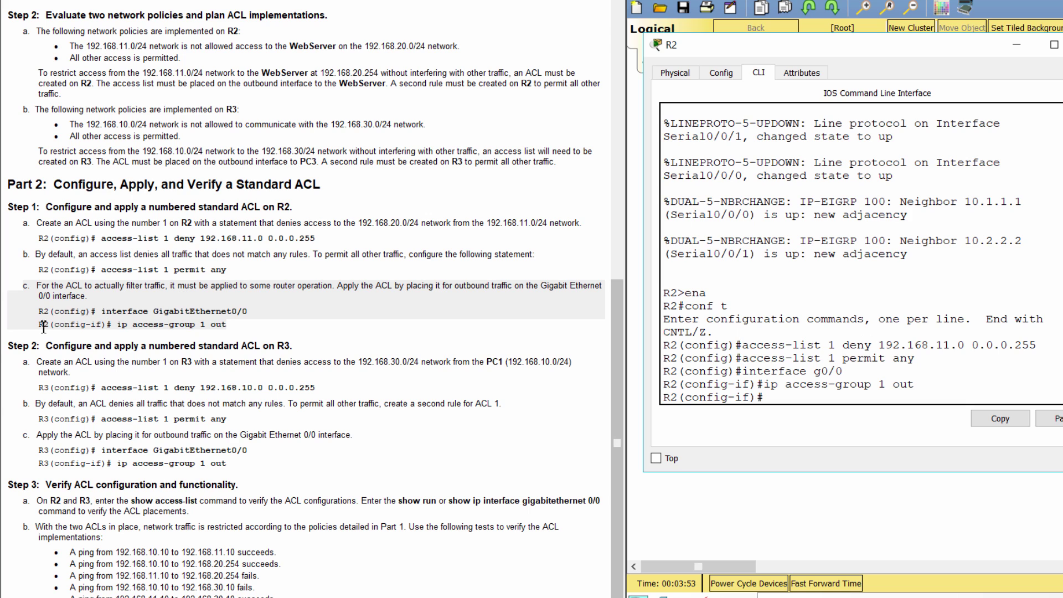
# Minimize the R2 window, open router R3's command-line interface and enter global configuration mode
pyautogui.moveTo(8, 346); pyautogui.dragTo(323, 349)
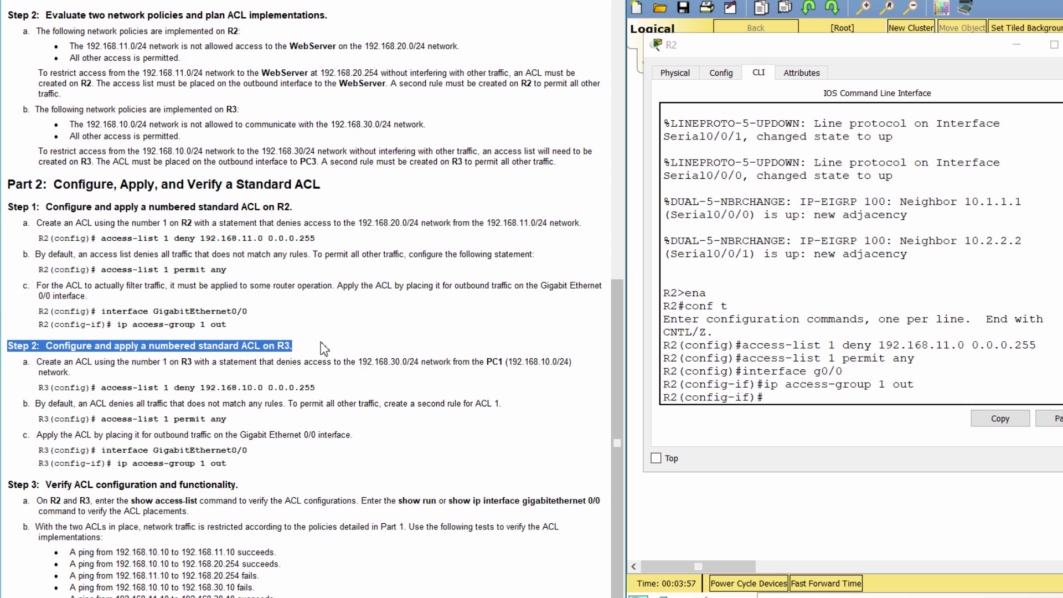
pyautogui.click(323, 349)
pyautogui.click(1017, 45)
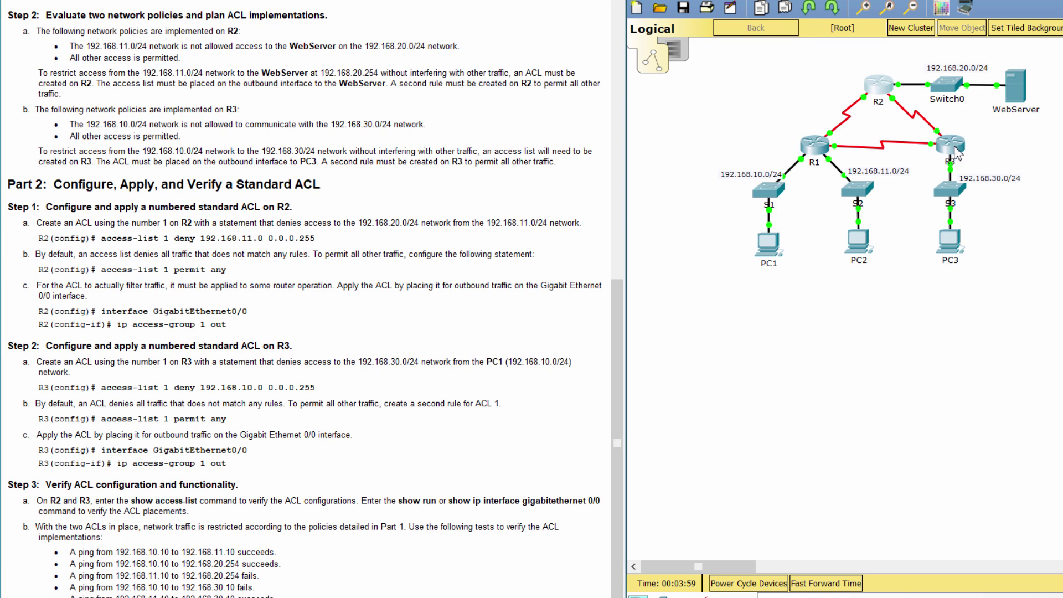
pyautogui.click(973, 166)
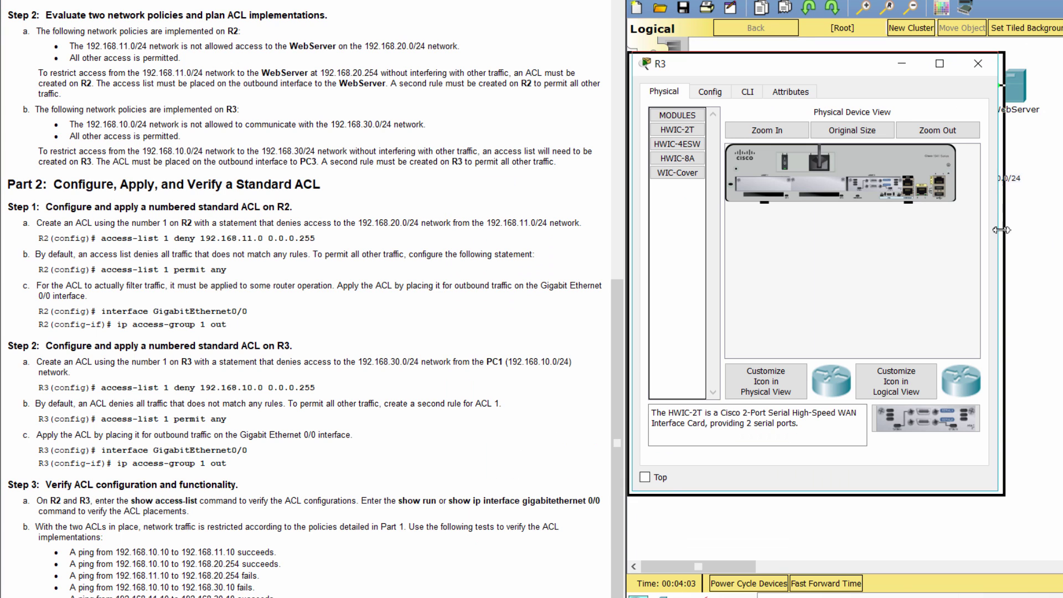
pyautogui.moveTo(998, 236); pyautogui.dragTo(1062, 236)
pyautogui.click(747, 91)
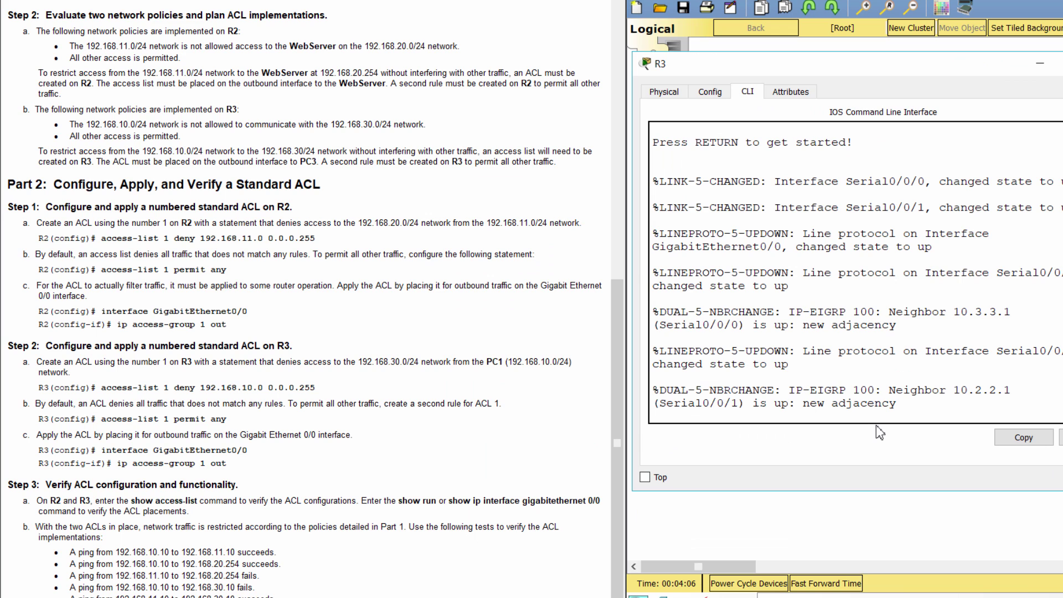
pyautogui.click(895, 416)
pyautogui.press('Return')
pyautogui.write('ena')
pyautogui.press('Return')
pyautogui.write('conf t')
pyautogui.press('Return')
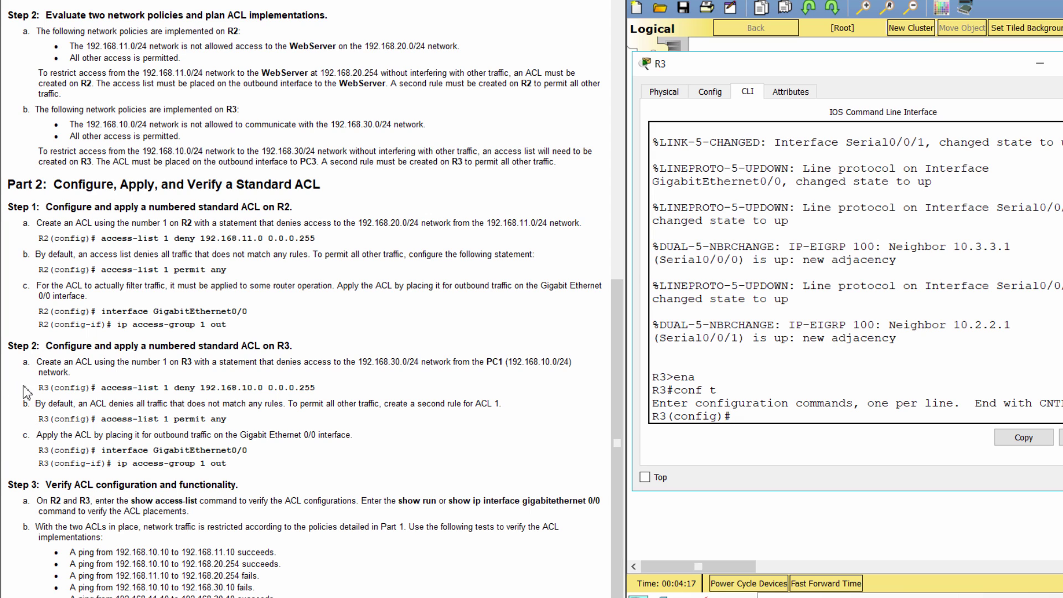
# Following Step 2a, create standard ACL 1 on R3 with a statement denying 192.168.10.0 with wildcard mask 0.0.0.255
pyautogui.click(22, 362)
pyautogui.moveTo(24, 363); pyautogui.dragTo(185, 361)
pyautogui.moveTo(38, 389); pyautogui.dragTo(354, 391)
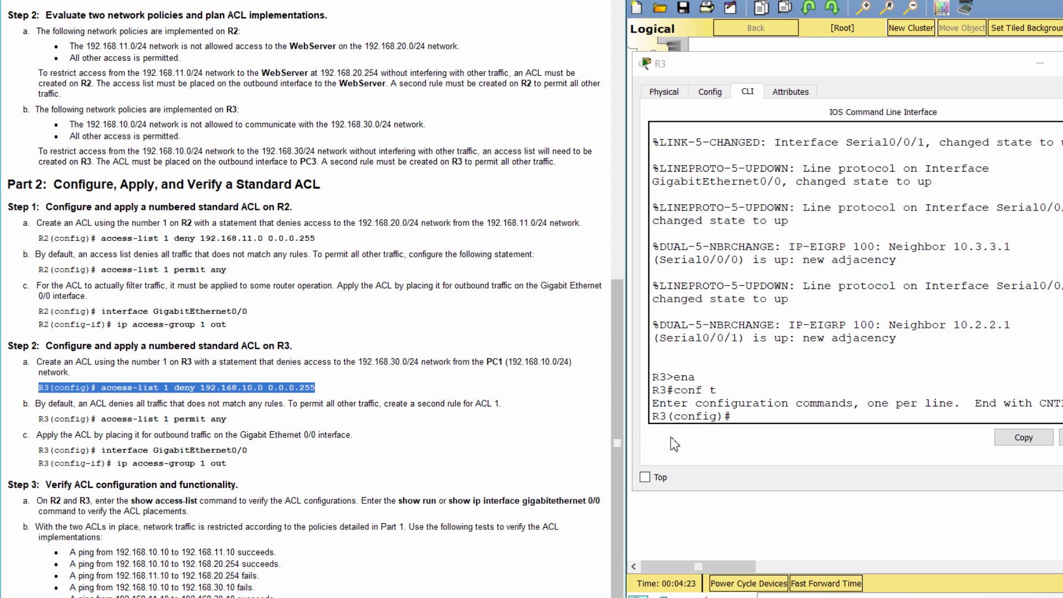
pyautogui.click(780, 415)
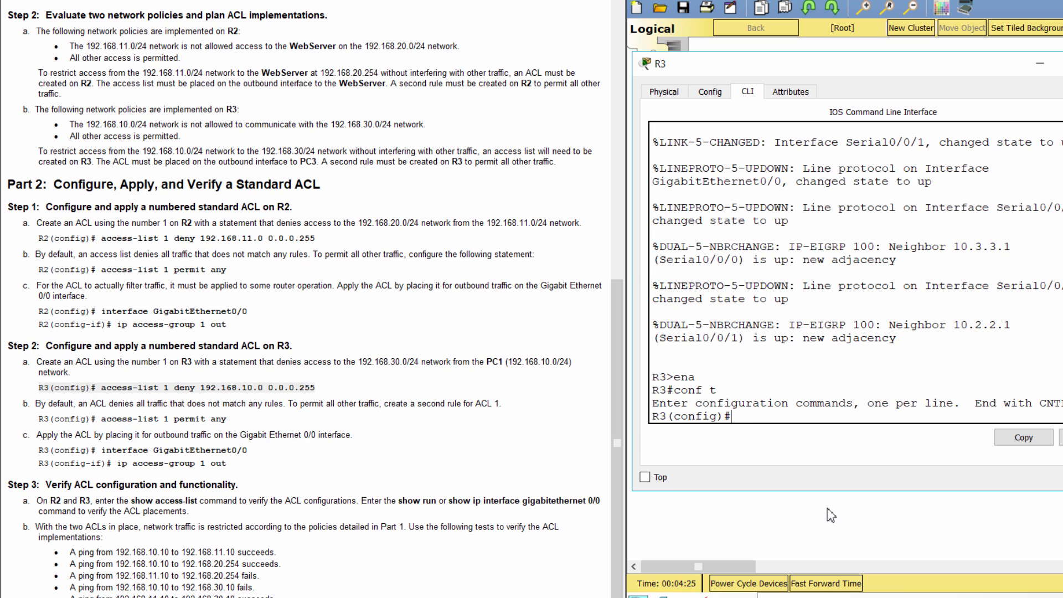
pyautogui.write('access-list 1 deny 192')
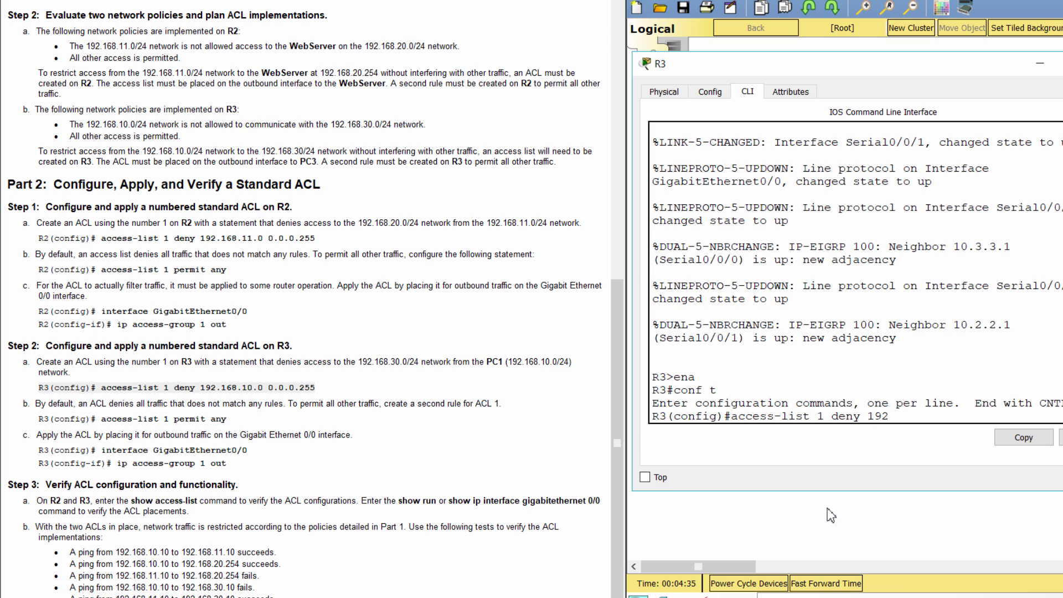
pyautogui.write('.168.10.0 0.0.0.255')
pyautogui.press('Return')
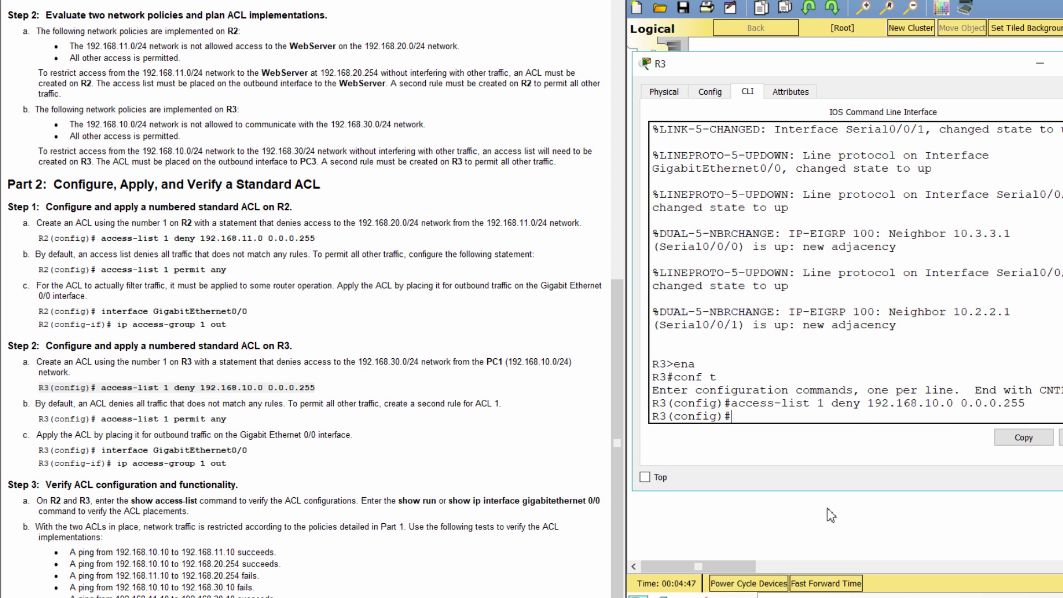
# Following Step 2b of the instructions, add a permit any statement to ACL 1 on R3
pyautogui.moveTo(21, 406); pyautogui.dragTo(286, 403)
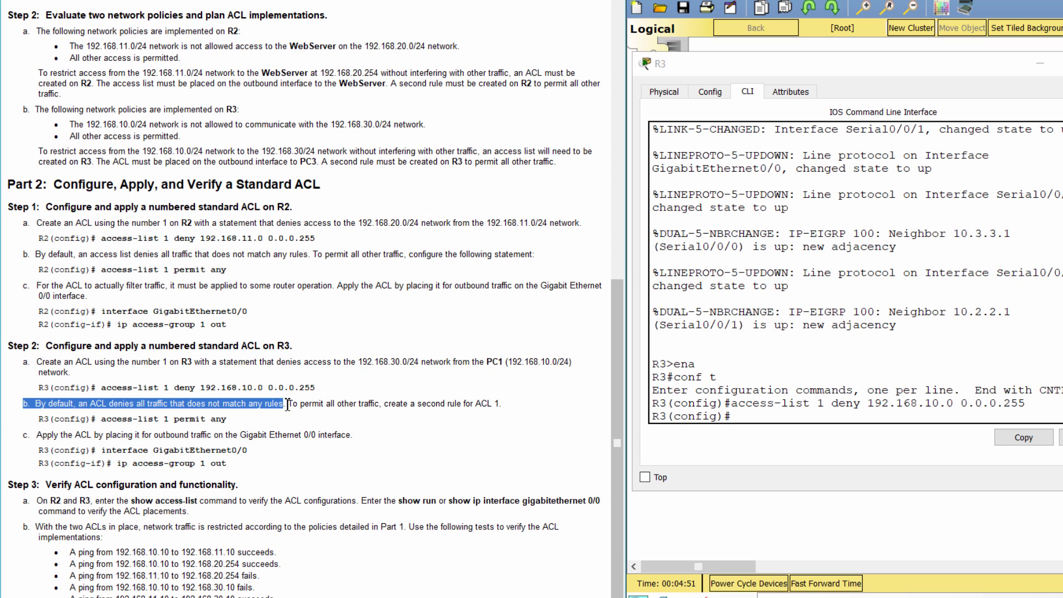
pyautogui.moveTo(37, 419); pyautogui.dragTo(243, 419)
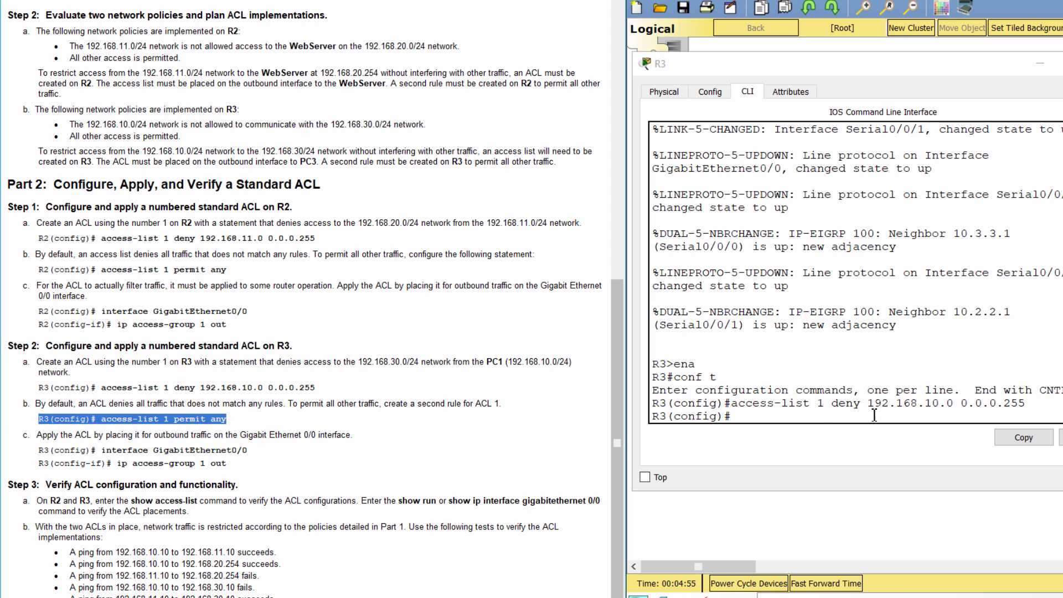
pyautogui.click(818, 419)
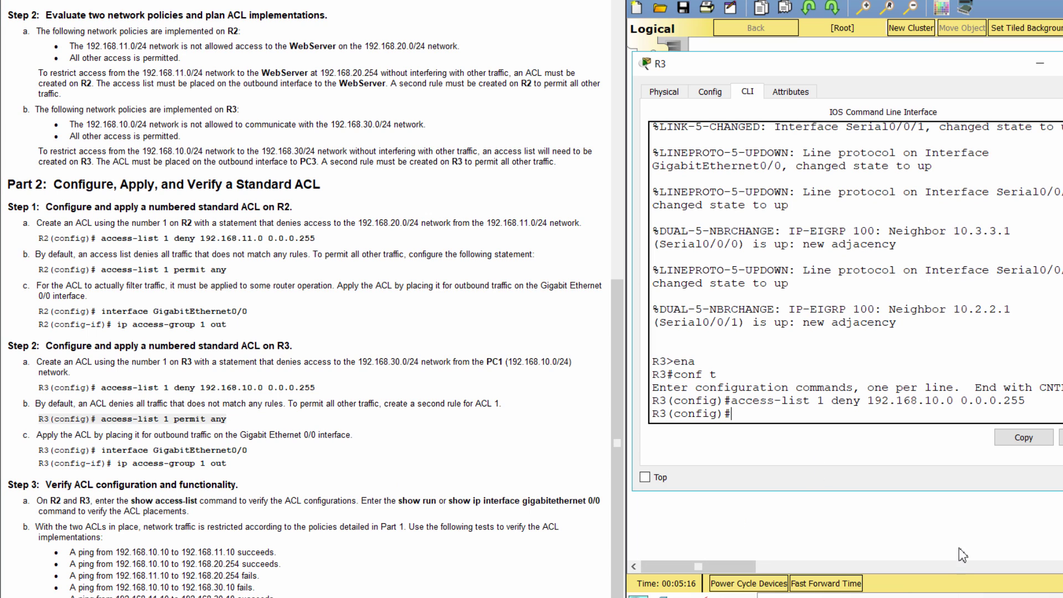
pyautogui.write('access-list 1 permit')
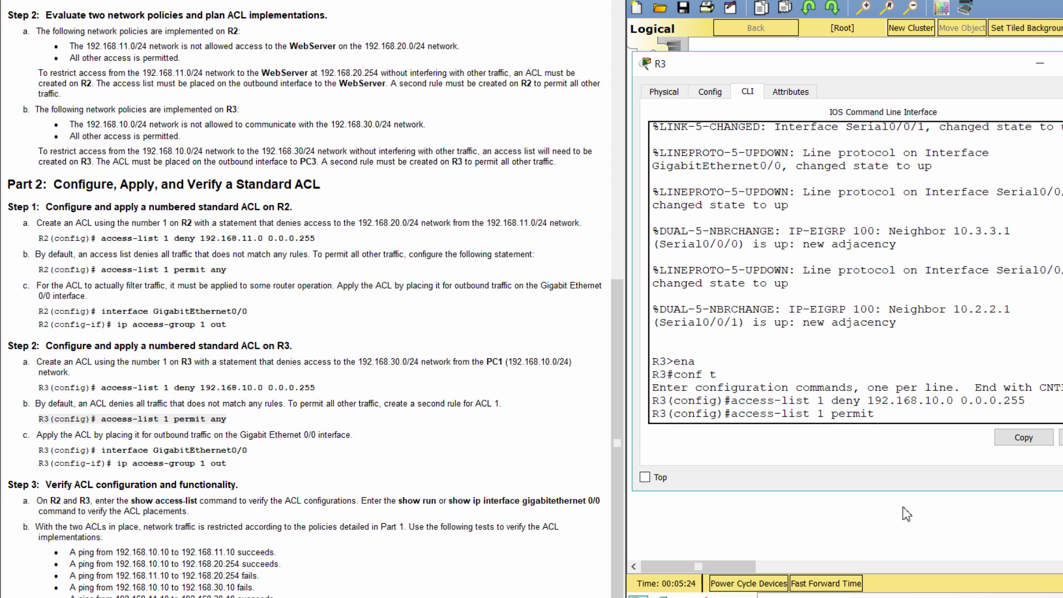
pyautogui.write(' any')
pyautogui.press('Return')
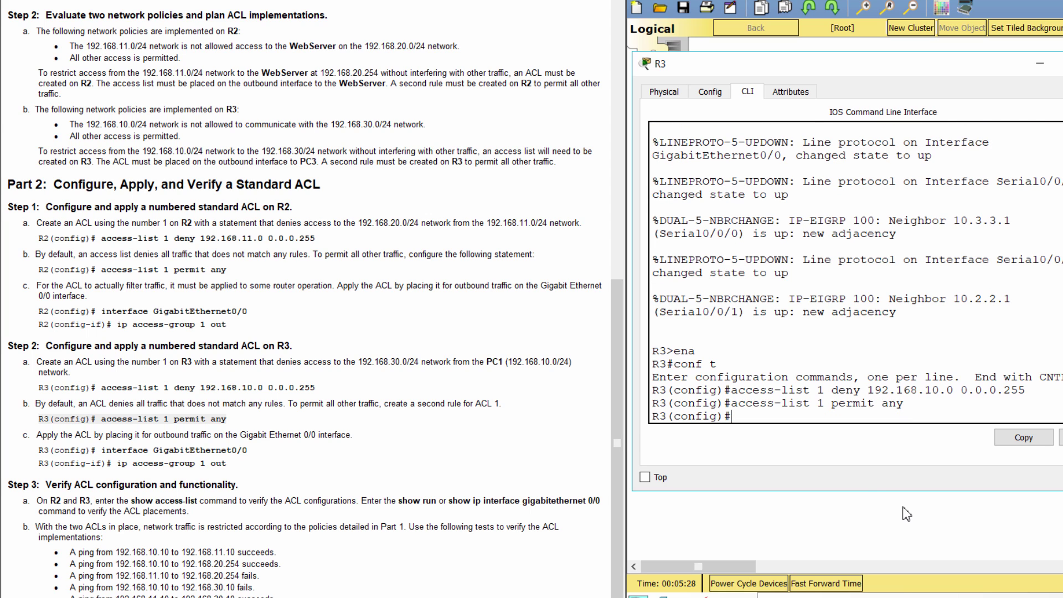
# Following Step 2c, apply ACL 1 to outbound traffic on R3's g0/0 interface with ip access-group 1 out
pyautogui.click(26, 437)
pyautogui.moveTo(27, 437); pyautogui.dragTo(382, 437)
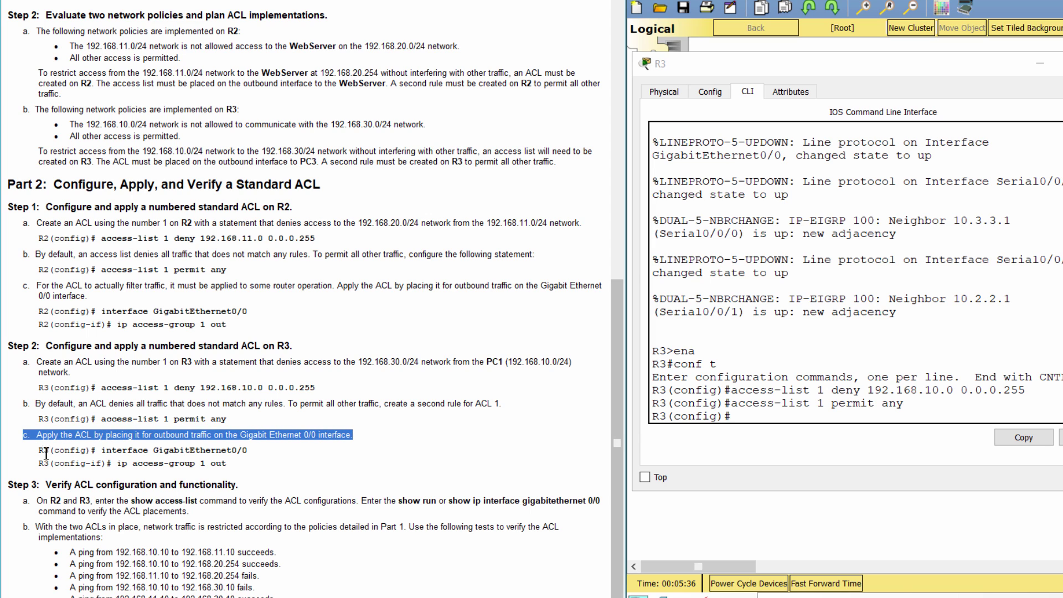
pyautogui.moveTo(37, 450); pyautogui.dragTo(230, 463)
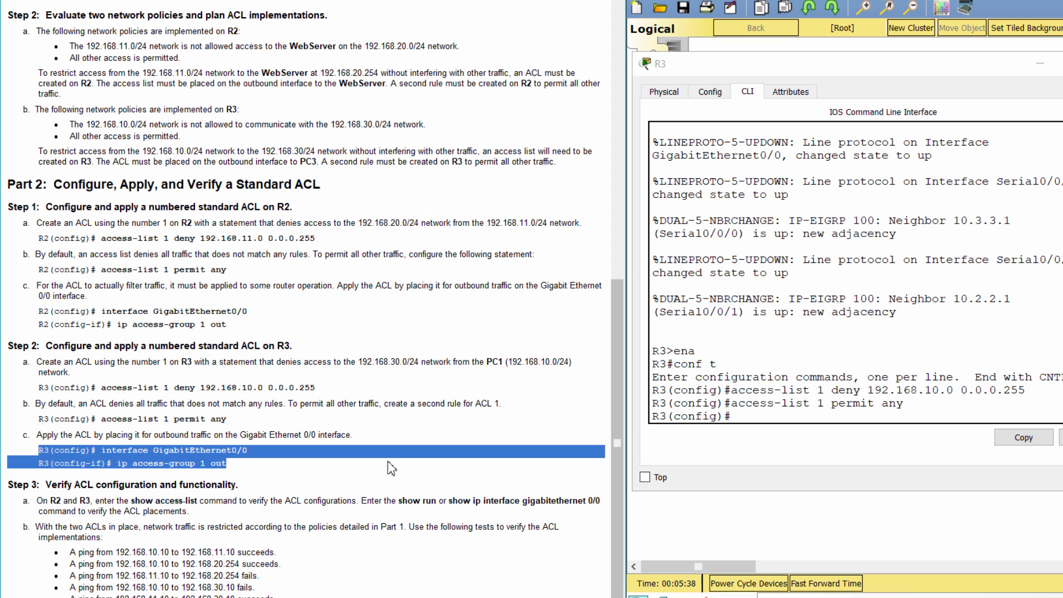
pyautogui.click(752, 420)
pyautogui.write('interface g0/0')
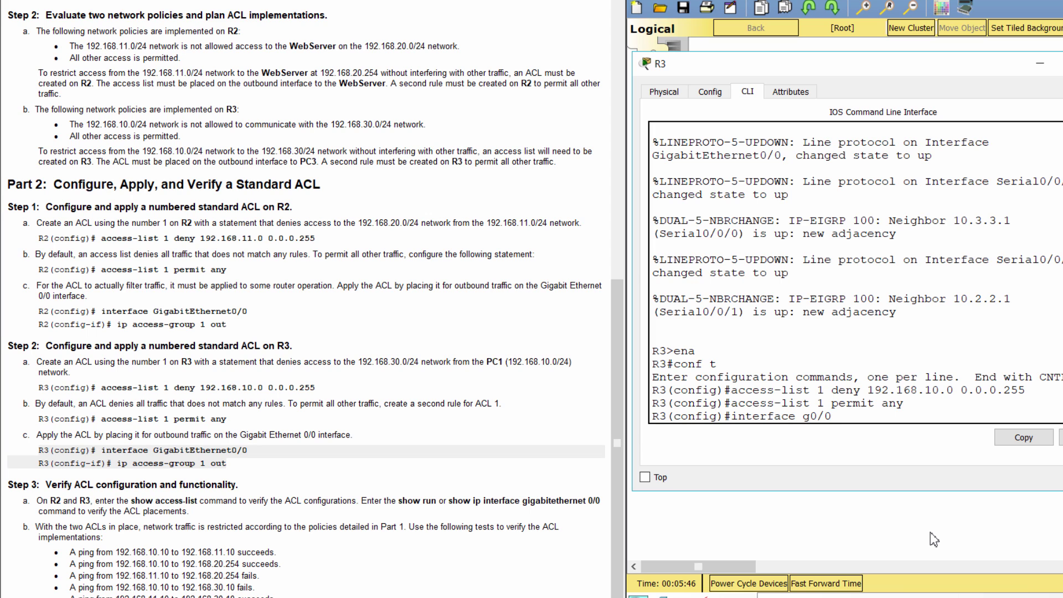
pyautogui.press('Return')
pyautogui.write('ip')
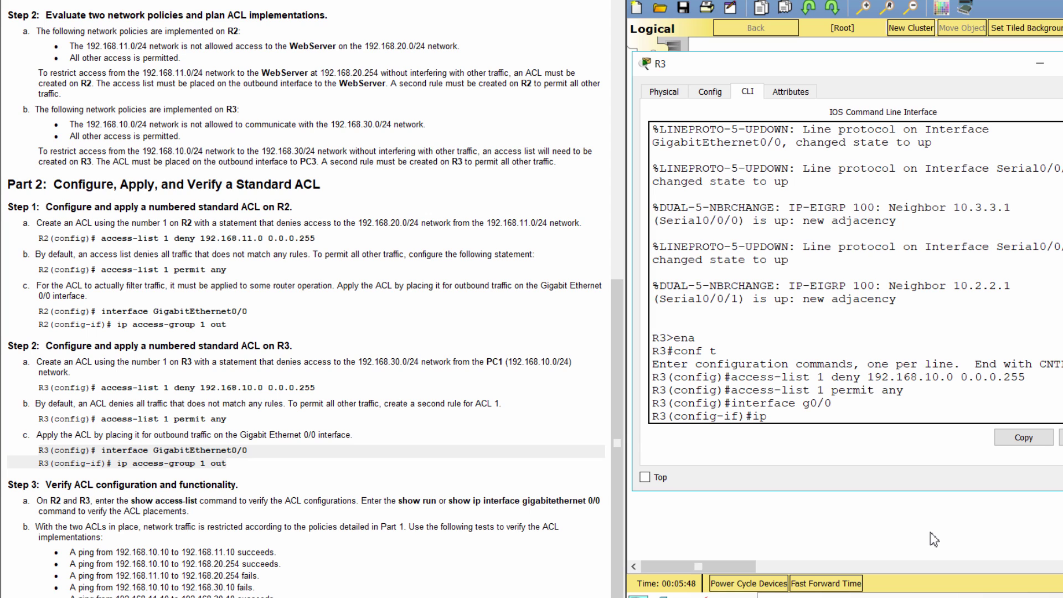
pyautogui.write(' access-group 1 out')
pyautogui.press('Return')
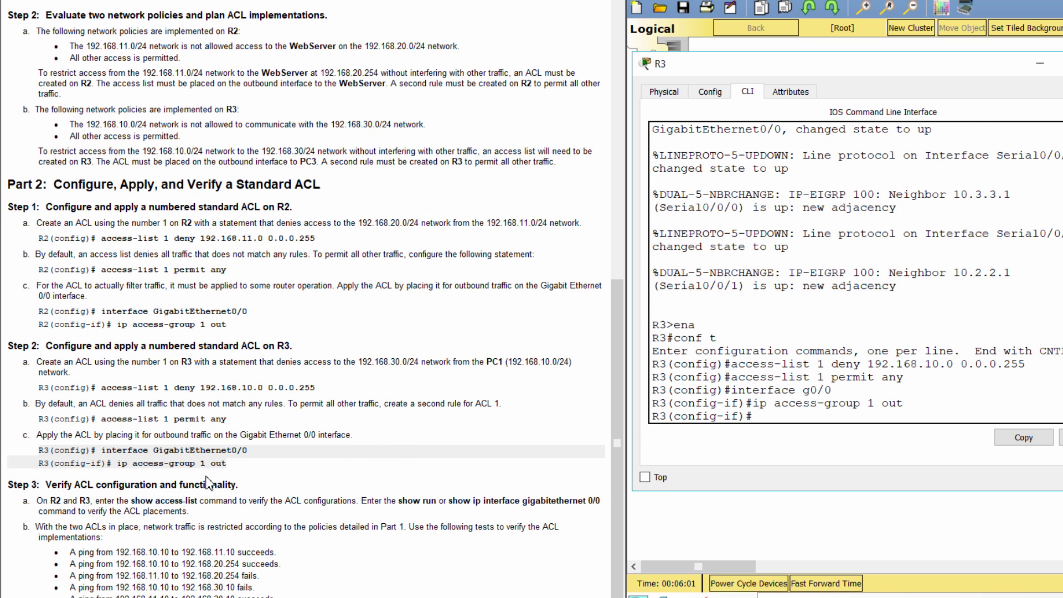
# Following Step 3a, list the configured ACL statements on R3 with do show access-list and check ACL 1's entries
pyautogui.click(229, 486)
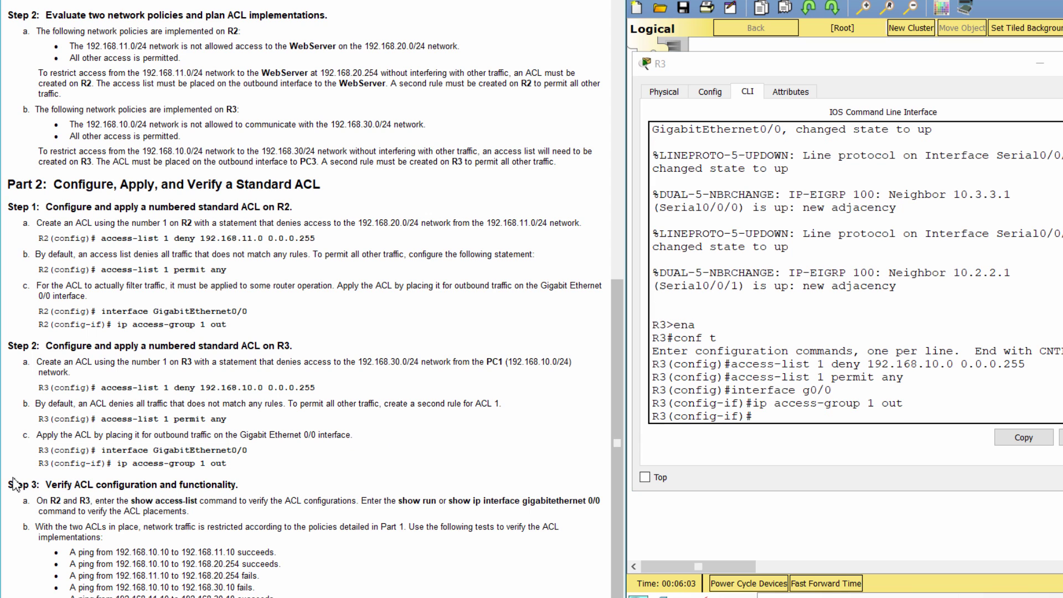
pyautogui.moveTo(8, 485); pyautogui.dragTo(322, 485)
pyautogui.moveTo(393, 500); pyautogui.dragTo(587, 512)
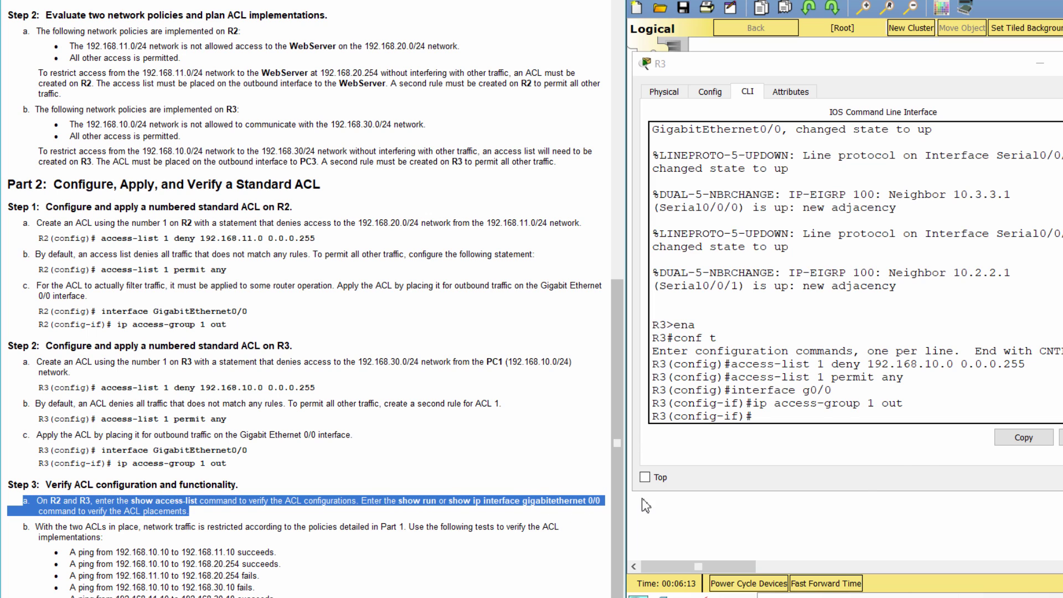
pyautogui.click(885, 416)
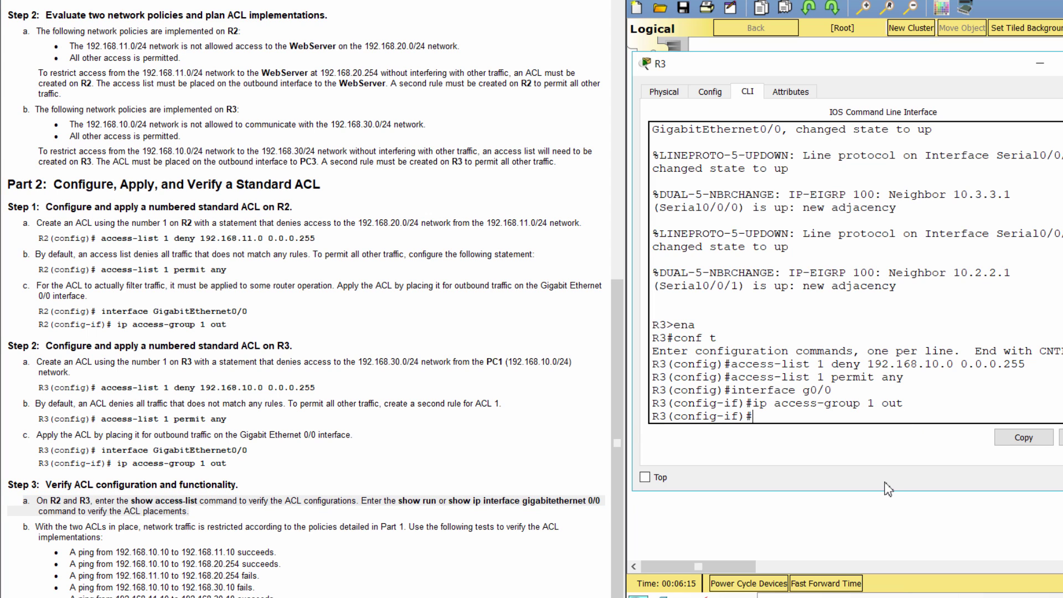
pyautogui.write('do show acce')
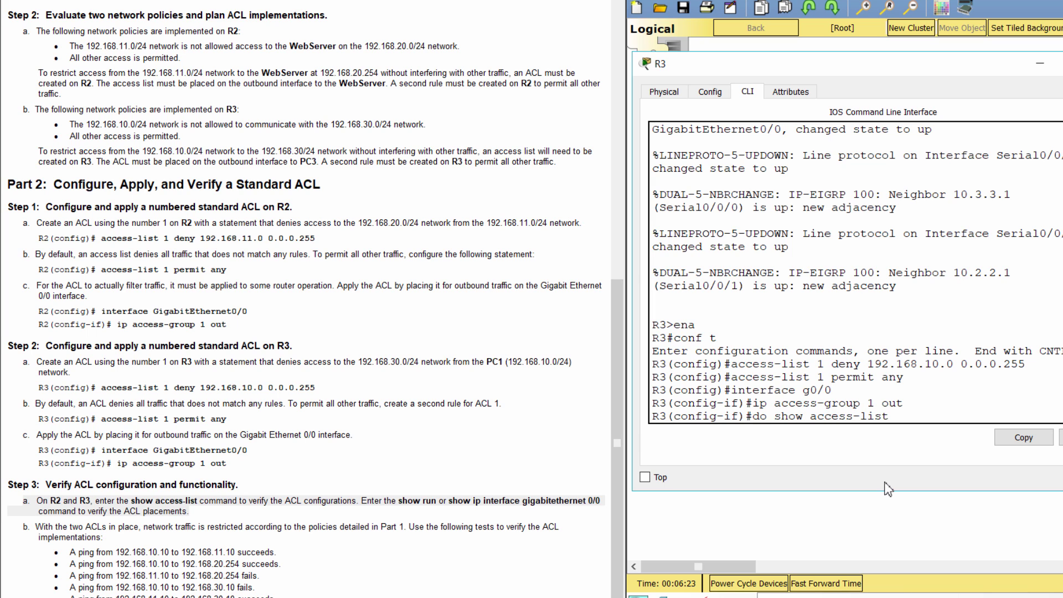
pyautogui.write('ss-list')
pyautogui.press('Return')
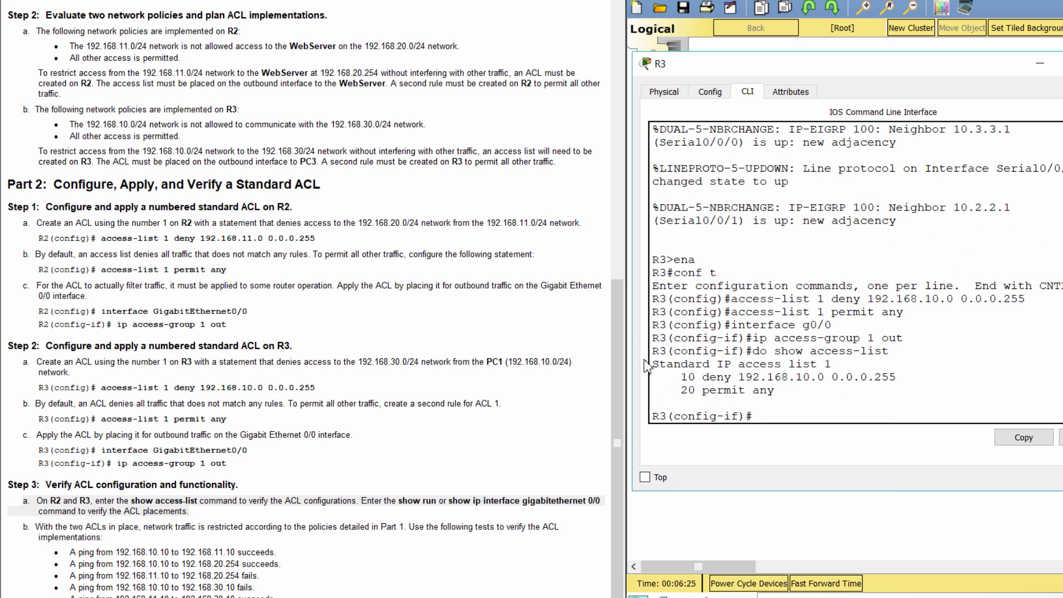
pyautogui.moveTo(652, 363); pyautogui.dragTo(802, 390)
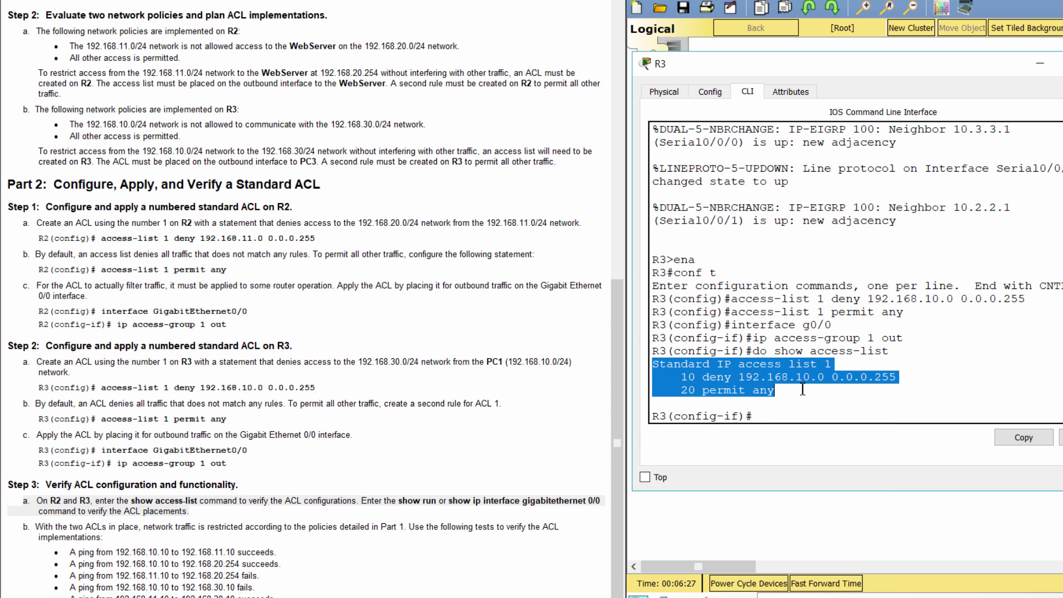
# Display R3's running configuration with do show run and check the ACL placement under GigabitEthernet0/0
pyautogui.click(779, 410)
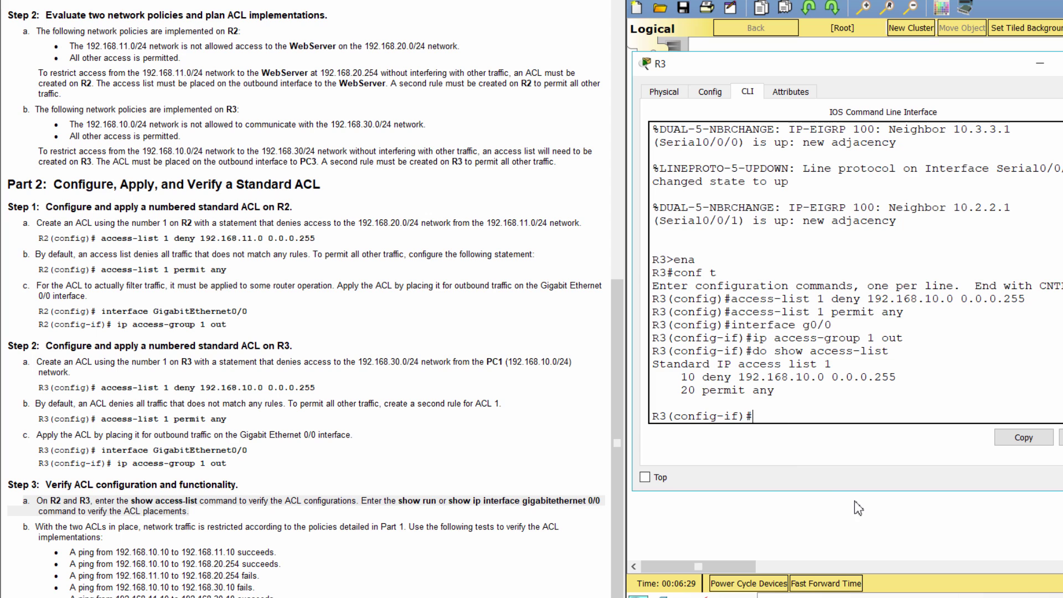
pyautogui.write('do show run')
pyautogui.press('Return')
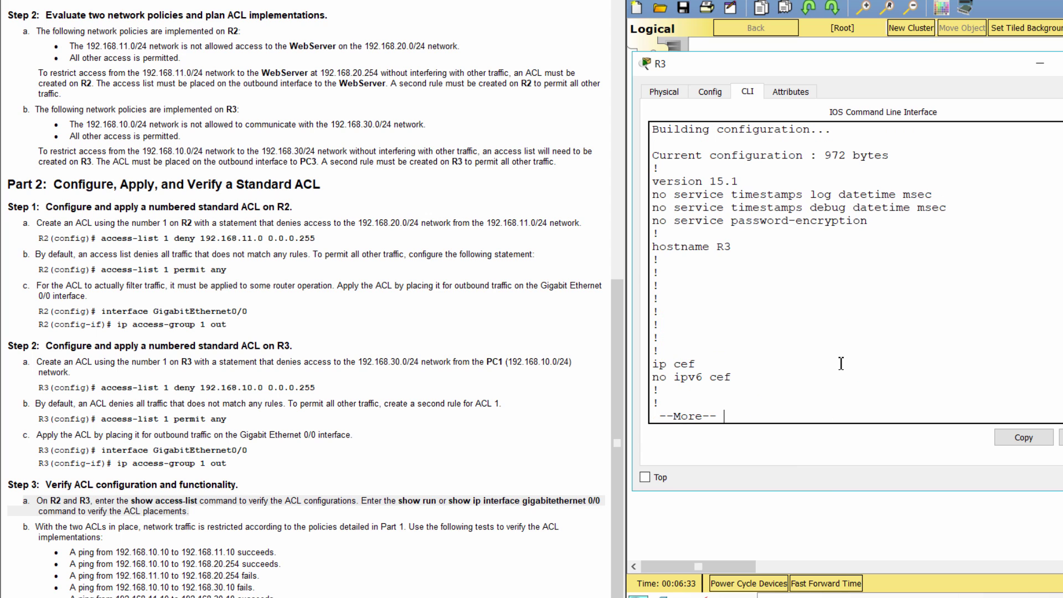
pyautogui.press('space')
pyautogui.press('space')
pyautogui.scroll(3, 899, 339)
pyautogui.scroll(3, 899, 339)
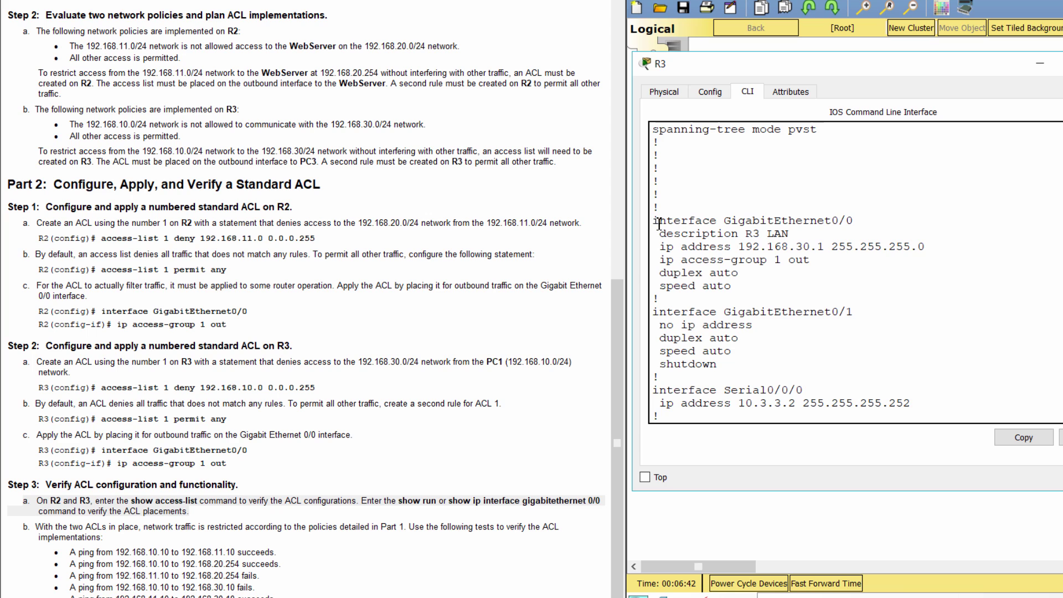
pyautogui.tripleClick(860, 220)
pyautogui.moveTo(661, 260); pyautogui.dragTo(834, 259)
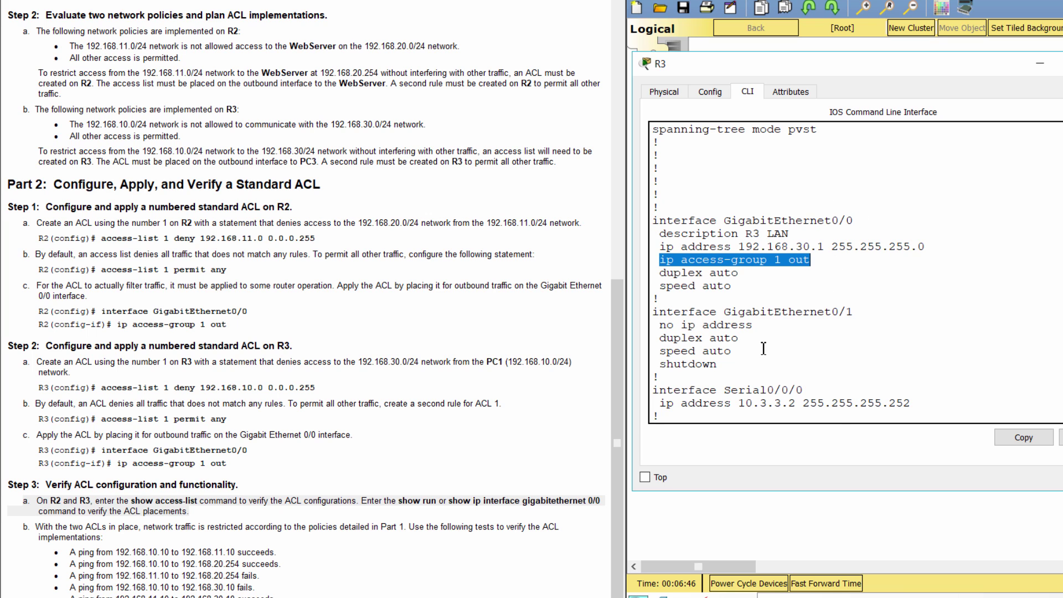
# Minimize R3, bring up R2's command line and run do show access-list to check its ACL 1 statements
pyautogui.click(1039, 62)
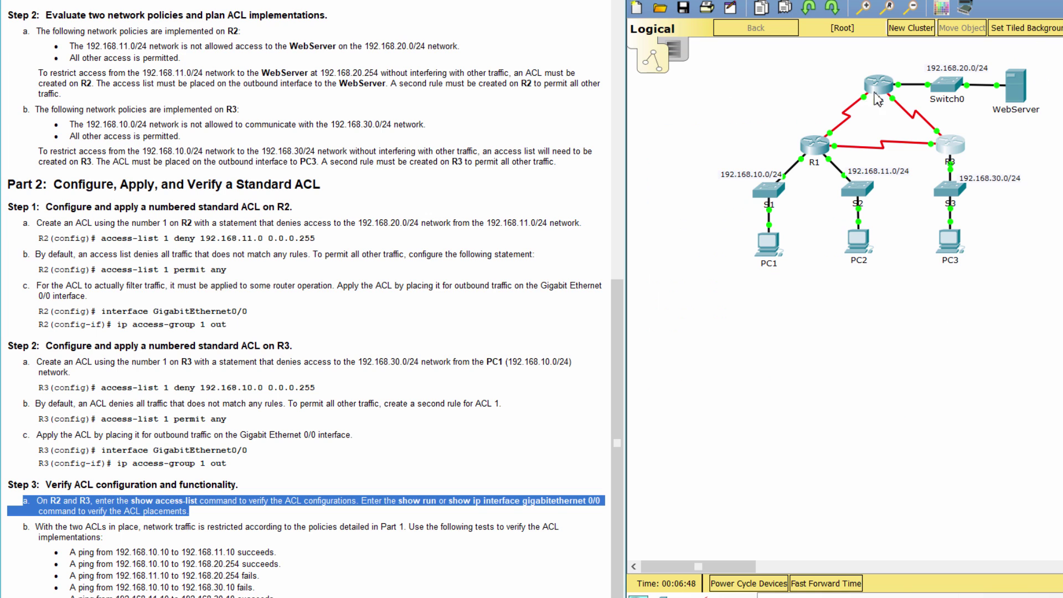
pyautogui.click(930, 145)
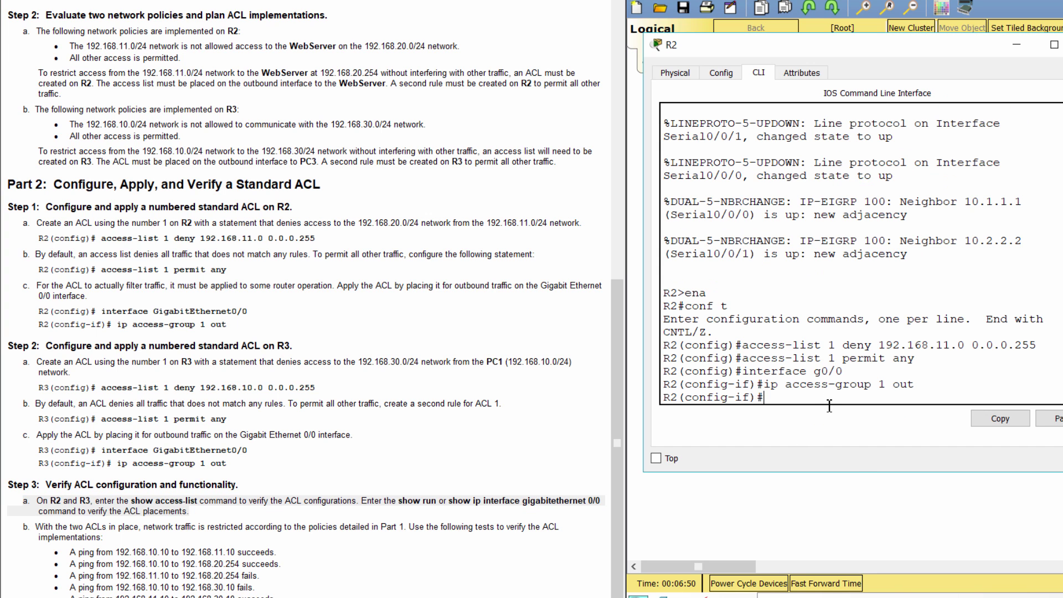
pyautogui.write('do show acces')
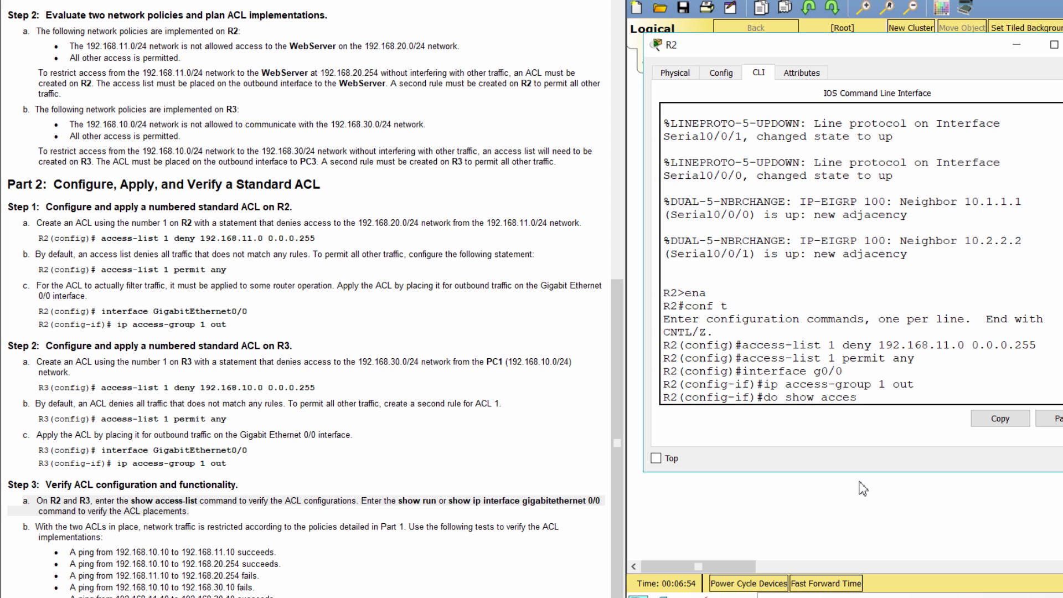
pyautogui.write('s-list')
pyautogui.press('Return')
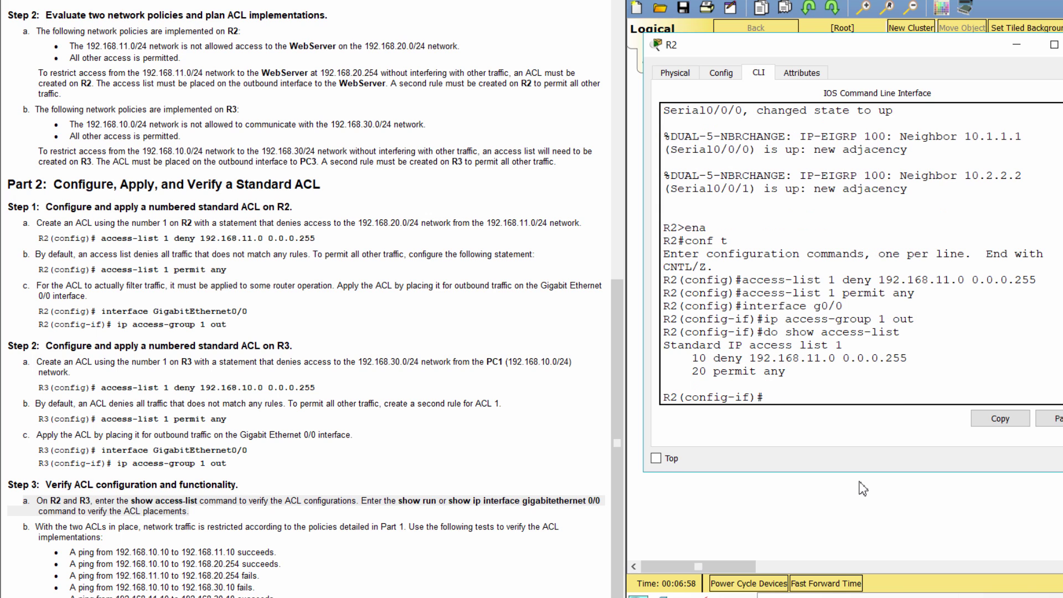
pyautogui.moveTo(664, 345); pyautogui.dragTo(843, 368)
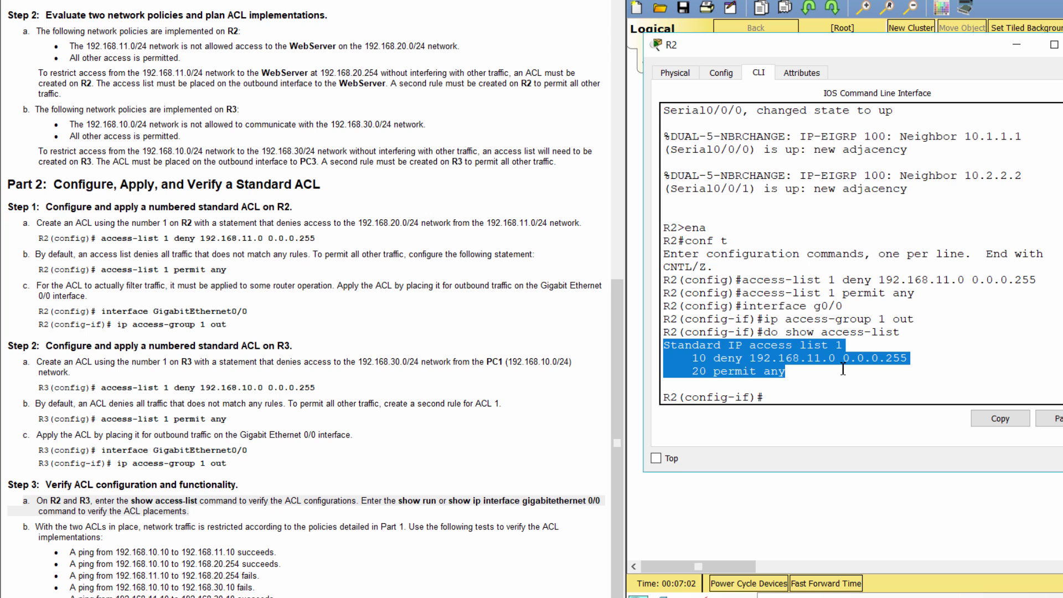
# Display R2's running configuration with do show run and check the ACL placement under GigabitEthernet0/0
pyautogui.click(837, 396)
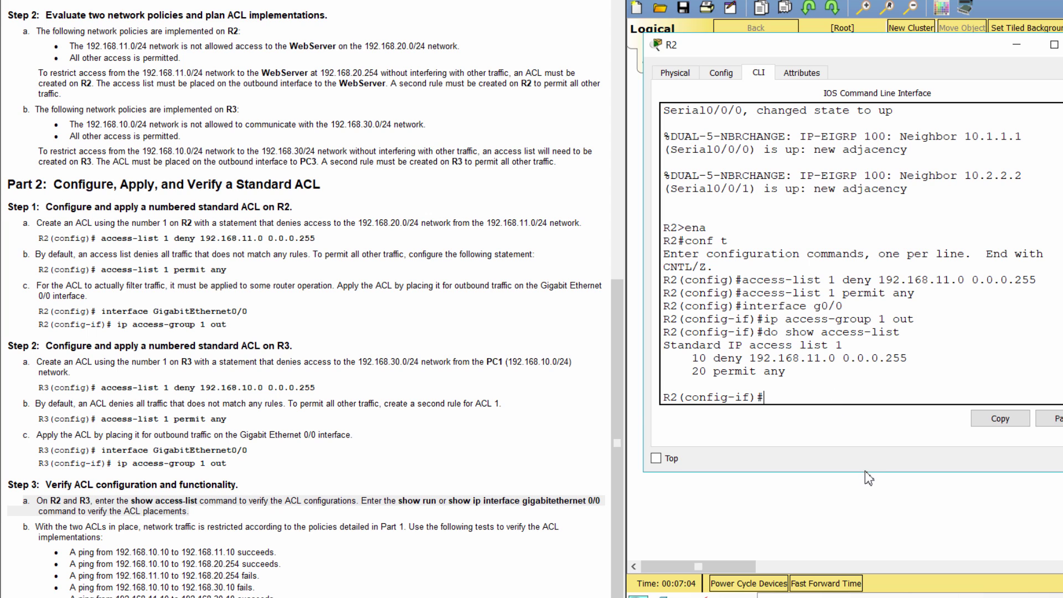
pyautogui.write('do show run')
pyautogui.press('Return')
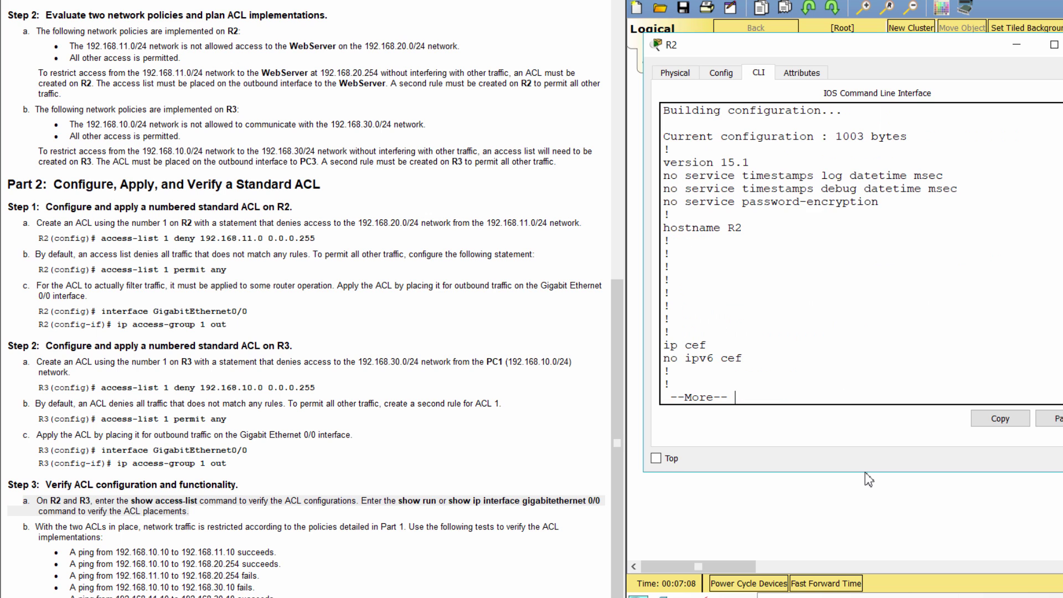
pyautogui.press('space')
pyautogui.press('space')
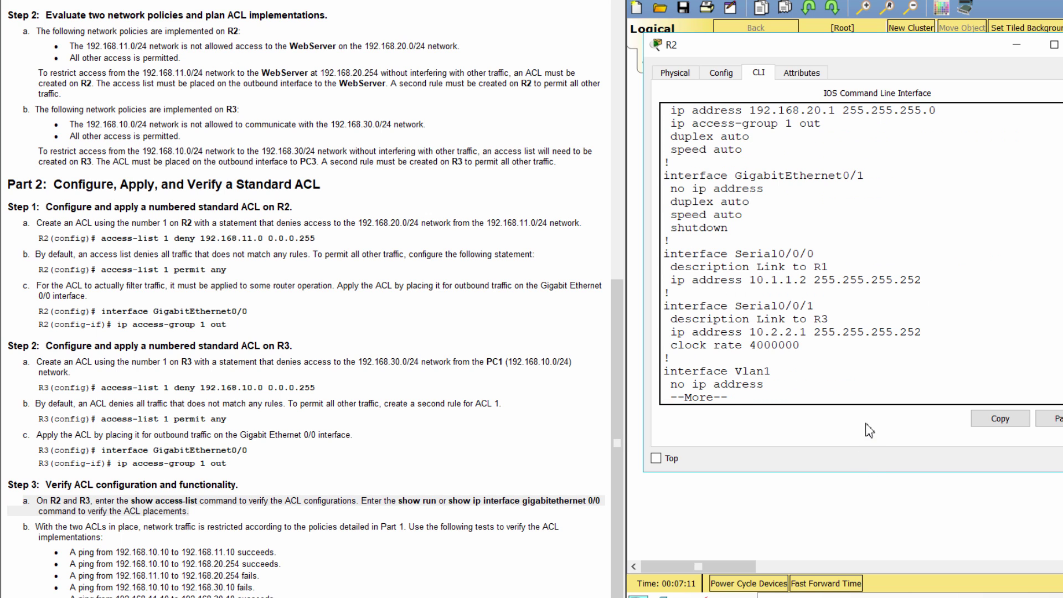
pyautogui.press('space')
pyautogui.scroll(5, 874, 362)
pyautogui.scroll(5, 873, 361)
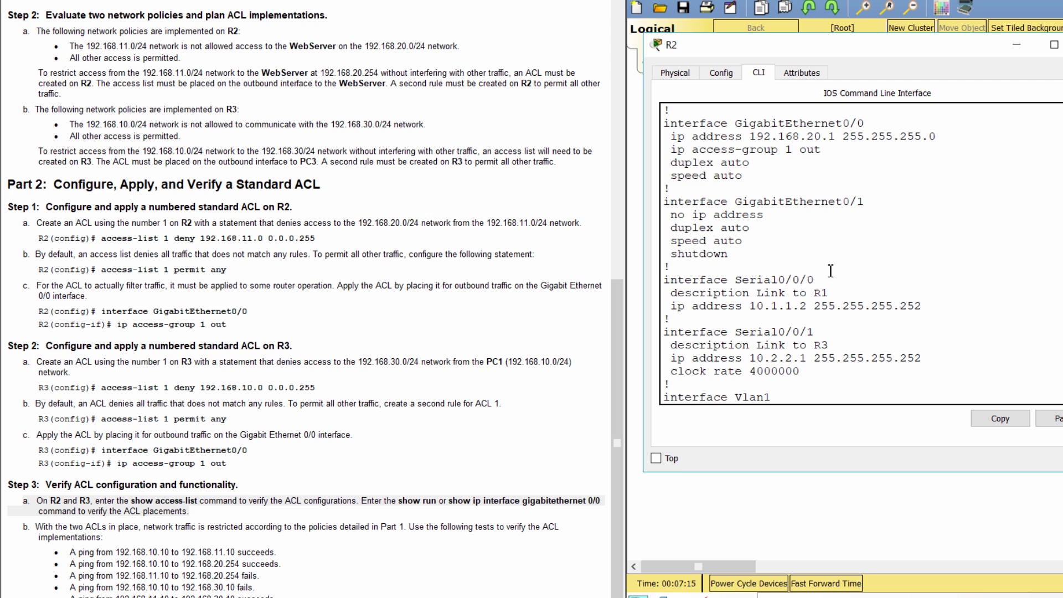
pyautogui.moveTo(664, 188); pyautogui.dragTo(903, 190)
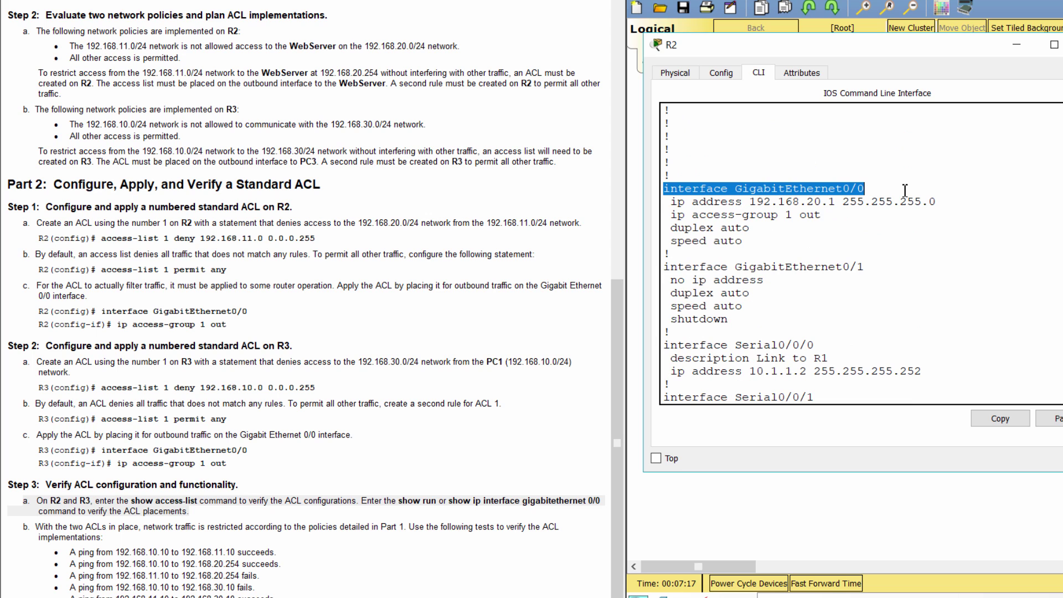
pyautogui.moveTo(670, 215); pyautogui.dragTo(836, 215)
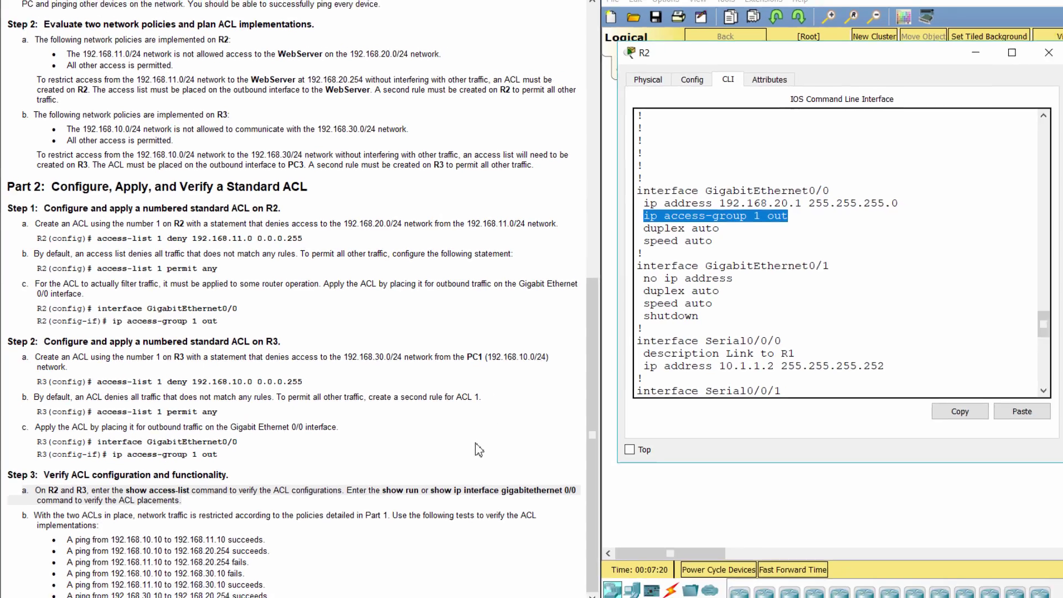
# Following Step 3b, test access to the WebServer from PC1 by pinging 192.168.20.254 in its Command Prompt
pyautogui.click(478, 449)
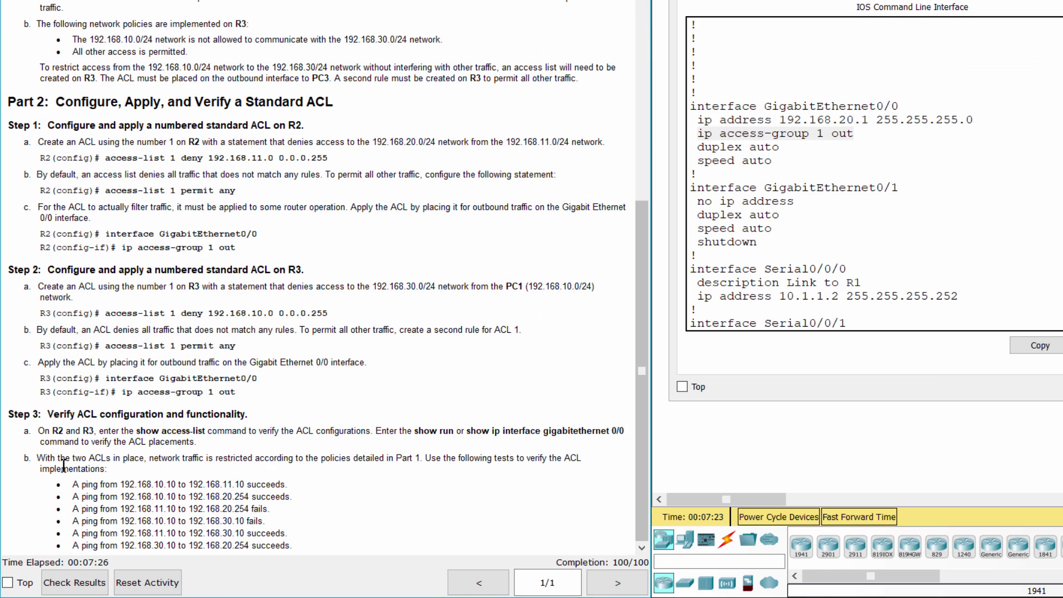
pyautogui.moveTo(32, 458); pyautogui.dragTo(589, 459)
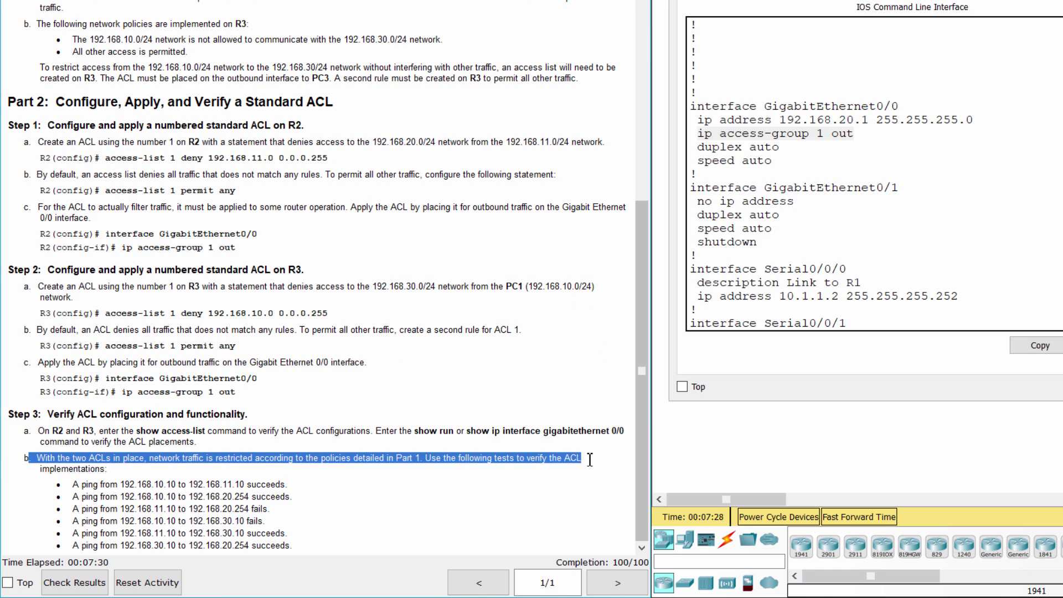
pyautogui.click(453, 490)
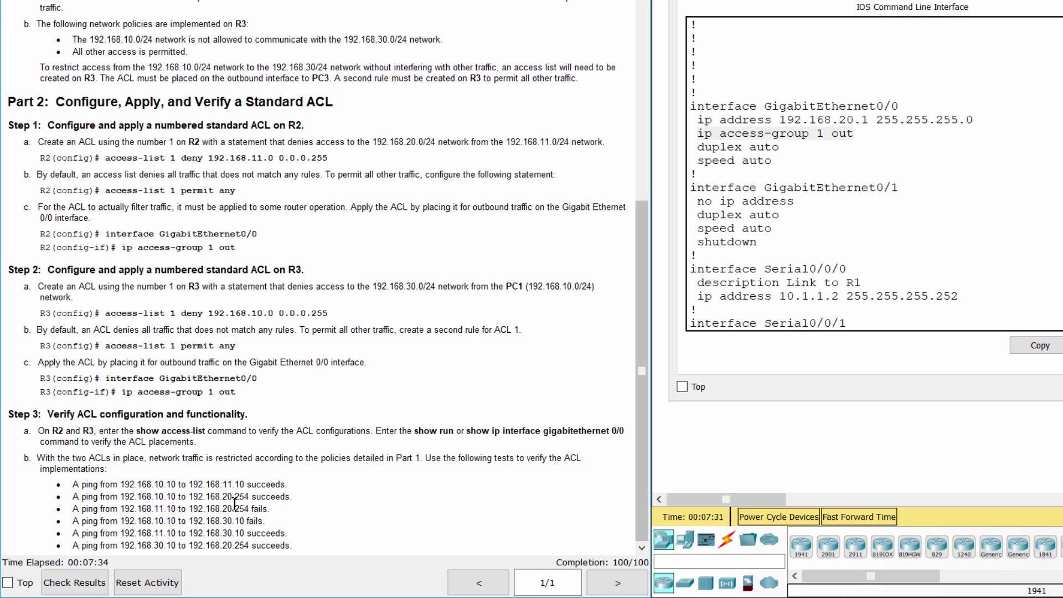
pyautogui.moveTo(57, 497); pyautogui.dragTo(303, 495)
pyautogui.click(861, 205)
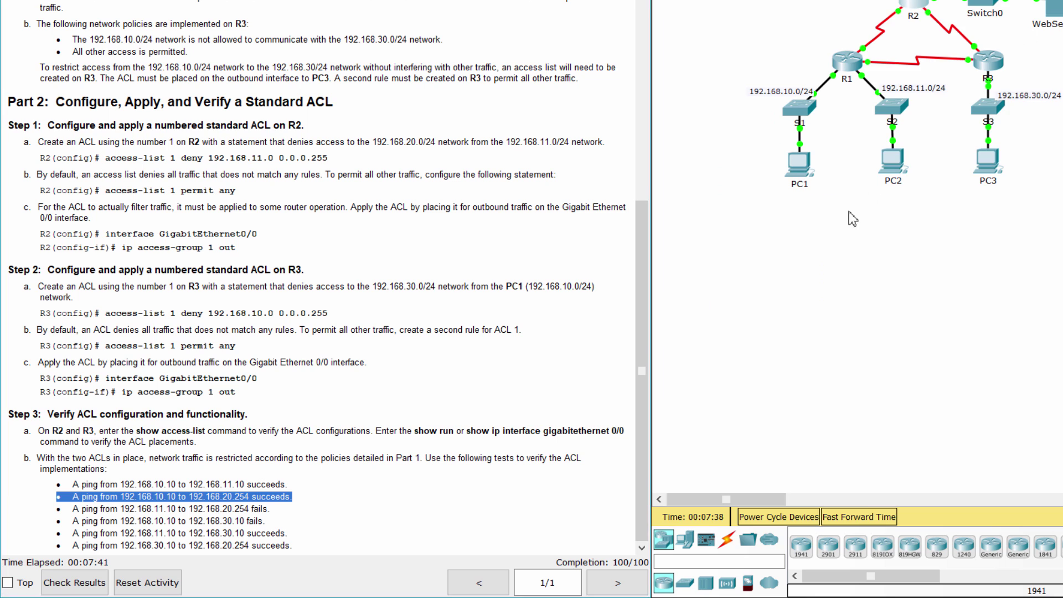
pyautogui.click(799, 164)
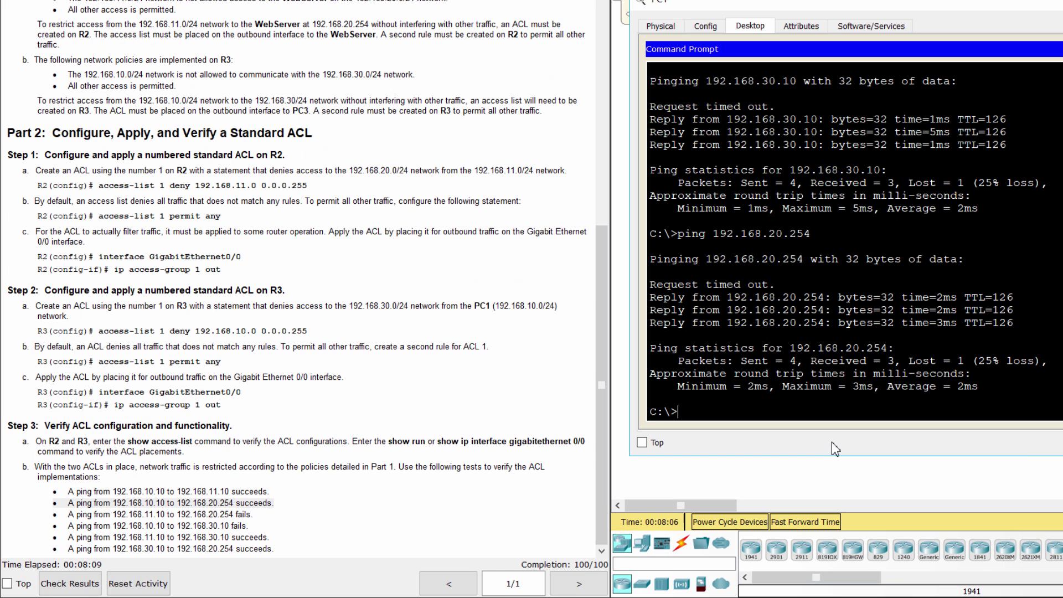
pyautogui.write('ping 192.168.20.254')
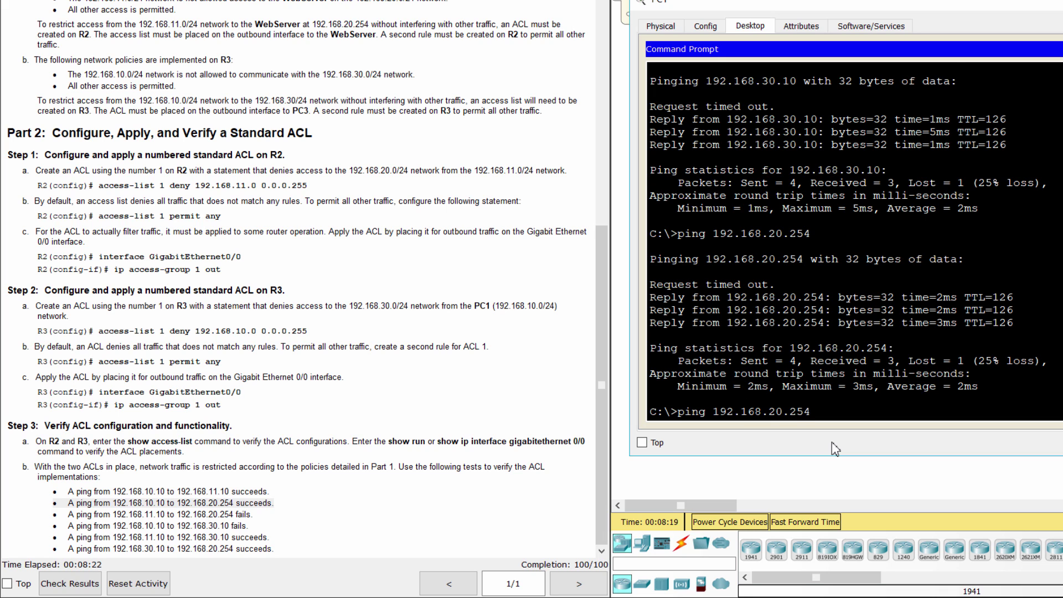
pyautogui.press('Return')
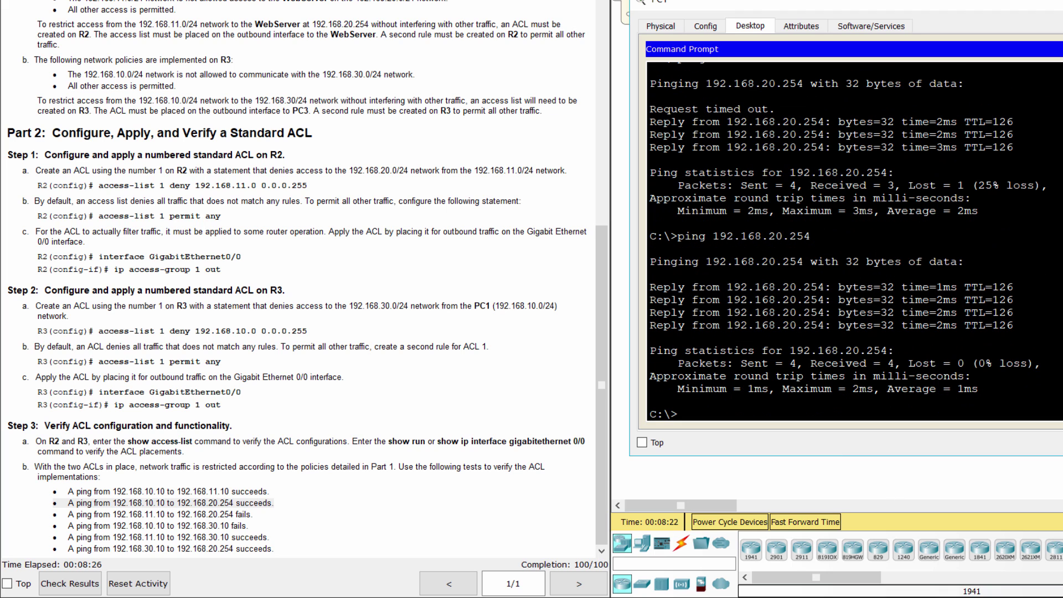
# Put PC1 away, open PC2's Command Prompt and ping the WebServer at 192.168.20.254, per the third test of Step 3b
pyautogui.moveTo(66, 515); pyautogui.dragTo(252, 512)
pyautogui.click(1059, 5)
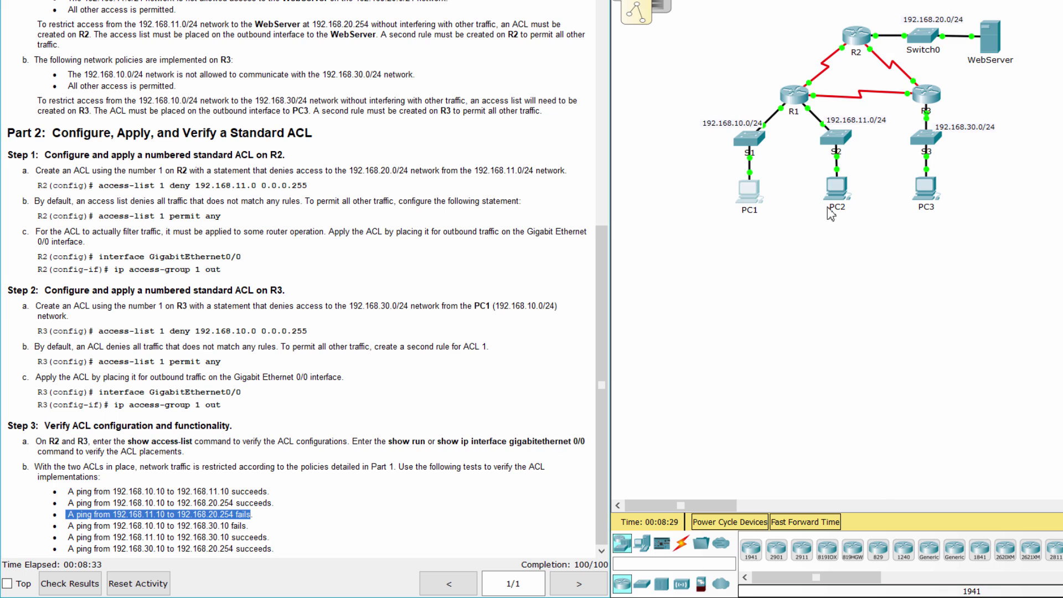
pyautogui.click(833, 211)
pyautogui.moveTo(671, 49); pyautogui.dragTo(914, 25)
pyautogui.click(734, 47)
pyautogui.click(952, 105)
pyautogui.write('ping')
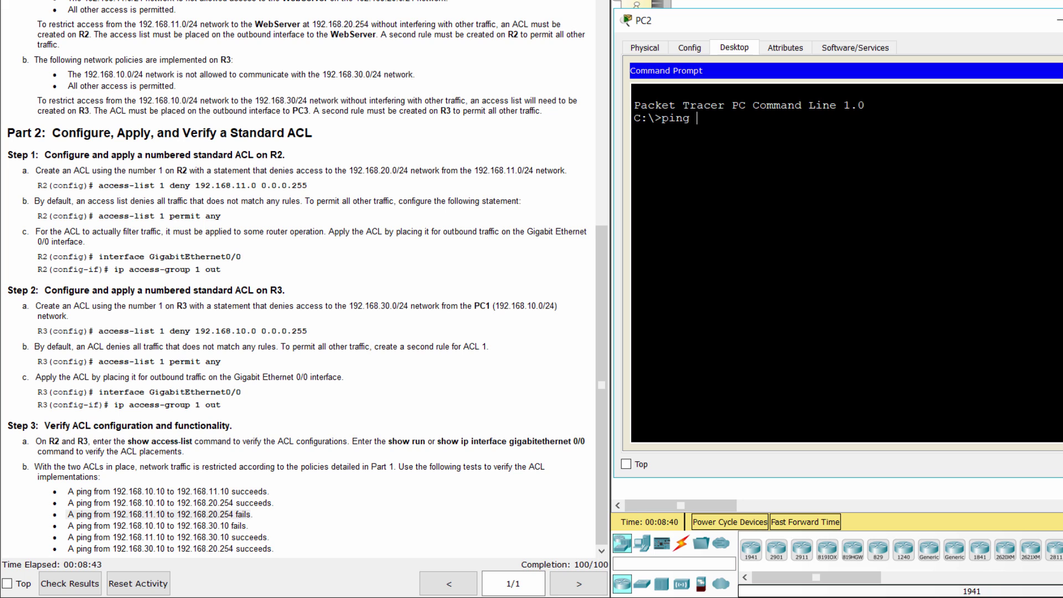
pyautogui.write(' 192.168.20.254')
pyautogui.press('Return')
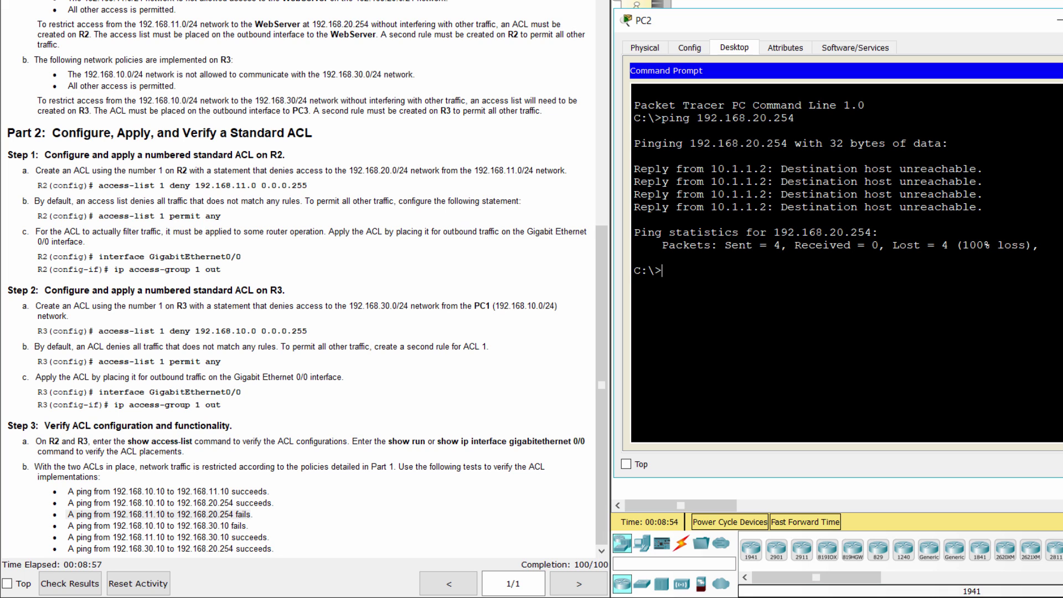
# Put PC2 away, return to PC1's Command Prompt and ping PC3 at 192.168.30.10, per the fourth test of Step 3b
pyautogui.click(1054, 21)
pyautogui.moveTo(63, 526); pyautogui.dragTo(309, 525)
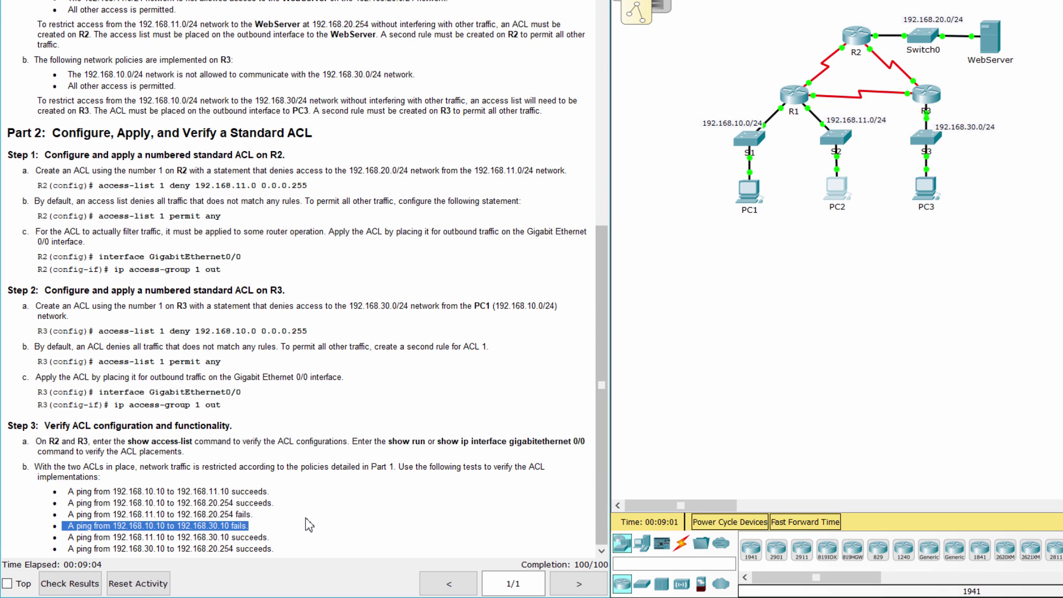
pyautogui.click(750, 193)
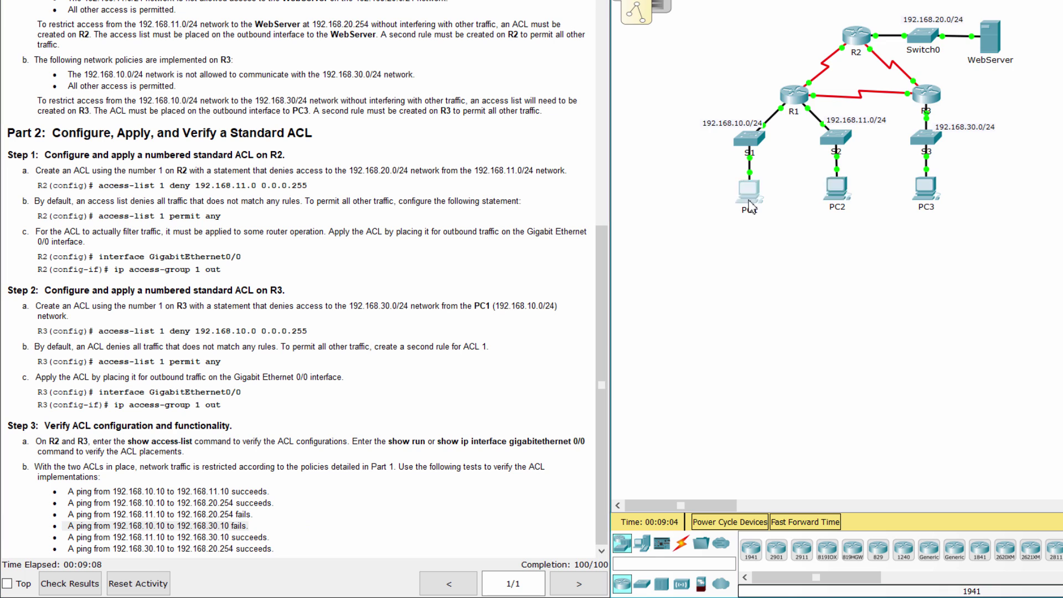
pyautogui.press('Up')
pyautogui.press('Return')
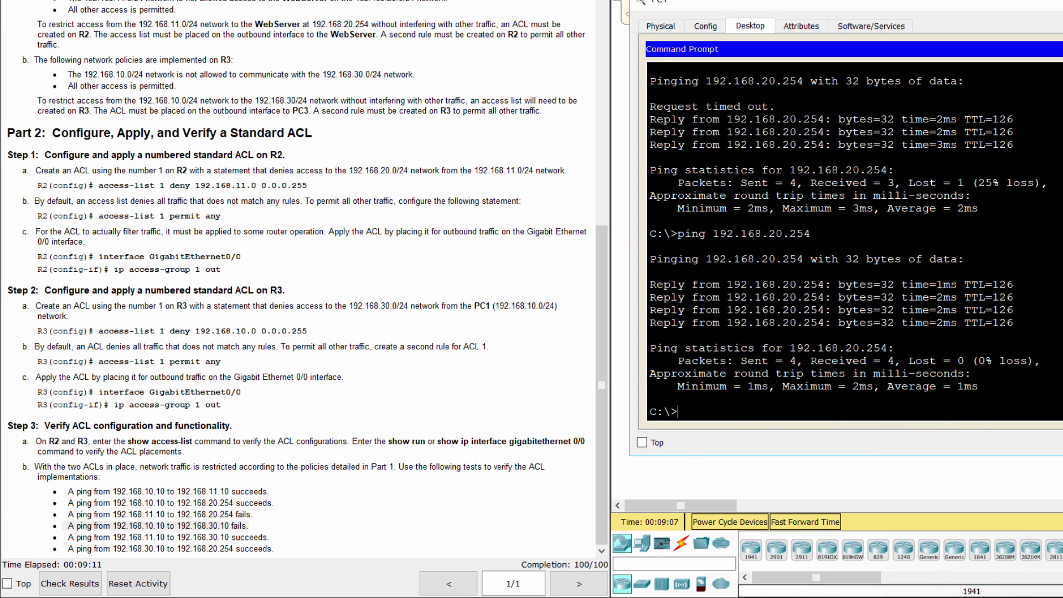
pyautogui.write('pin')
pyautogui.write('g 192')
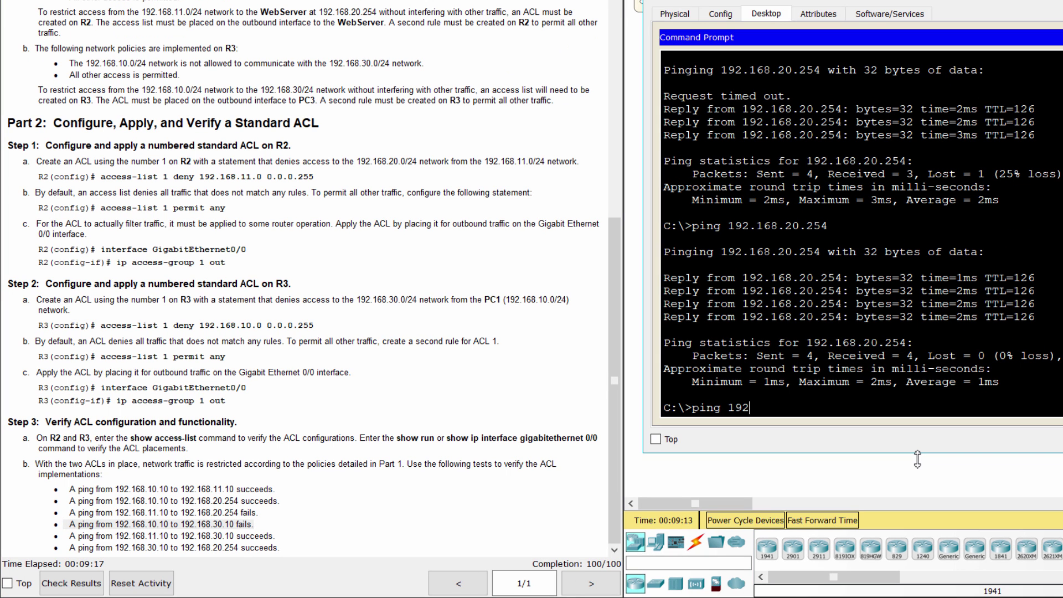
pyautogui.write('.168.30.10')
pyautogui.press('Return')
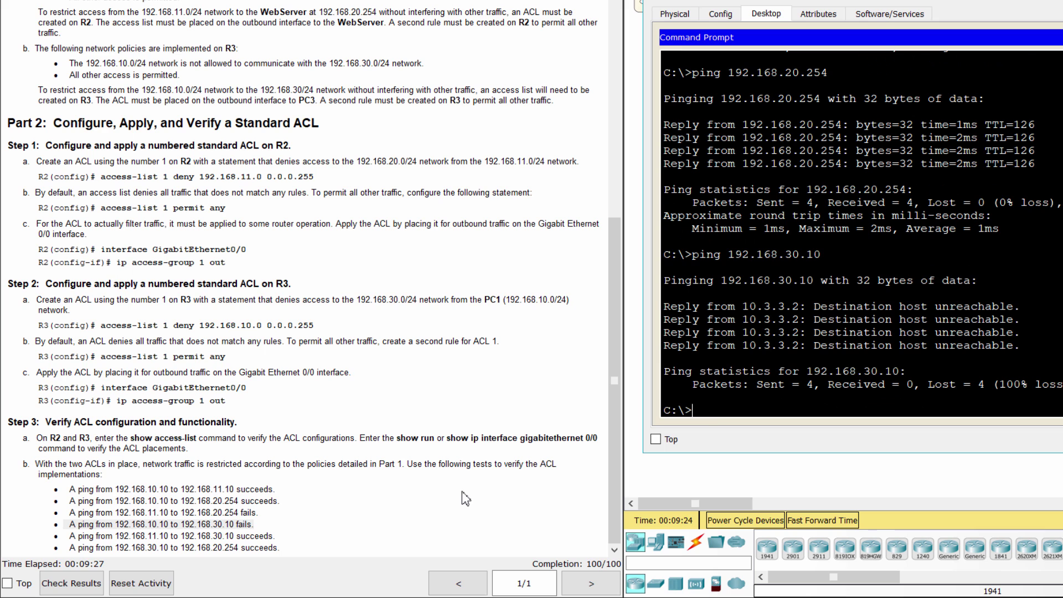
# Put PC1 away, open PC3's Command Prompt and ping the WebServer at 192.168.20.254, per the last test of Step 3b
pyautogui.moveTo(69, 548); pyautogui.dragTo(276, 548)
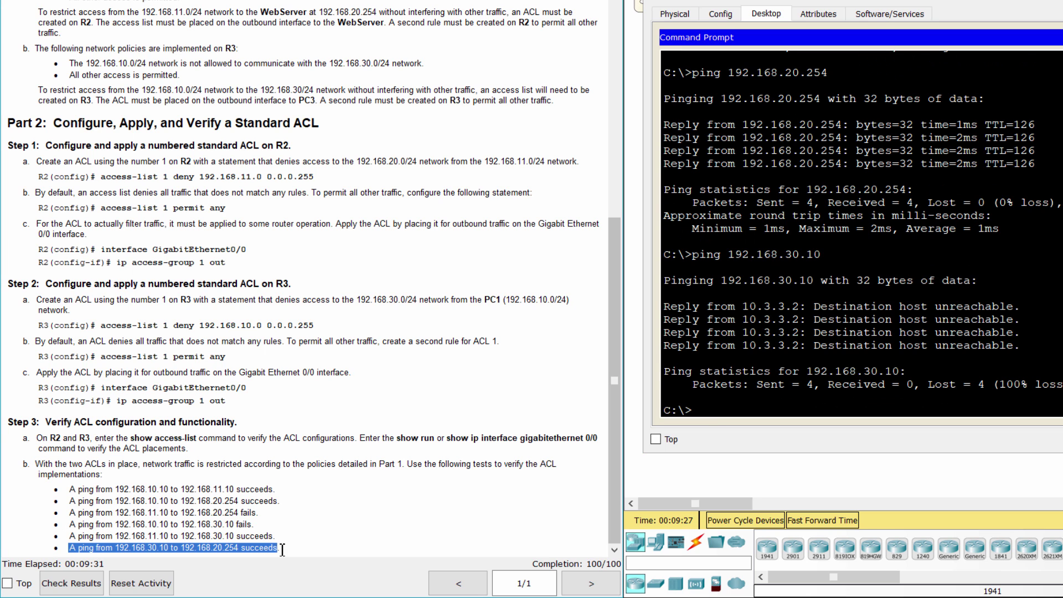
pyautogui.click(1059, 2)
pyautogui.click(955, 198)
pyautogui.moveTo(606, 33); pyautogui.dragTo(897, 11)
pyautogui.click(753, 34)
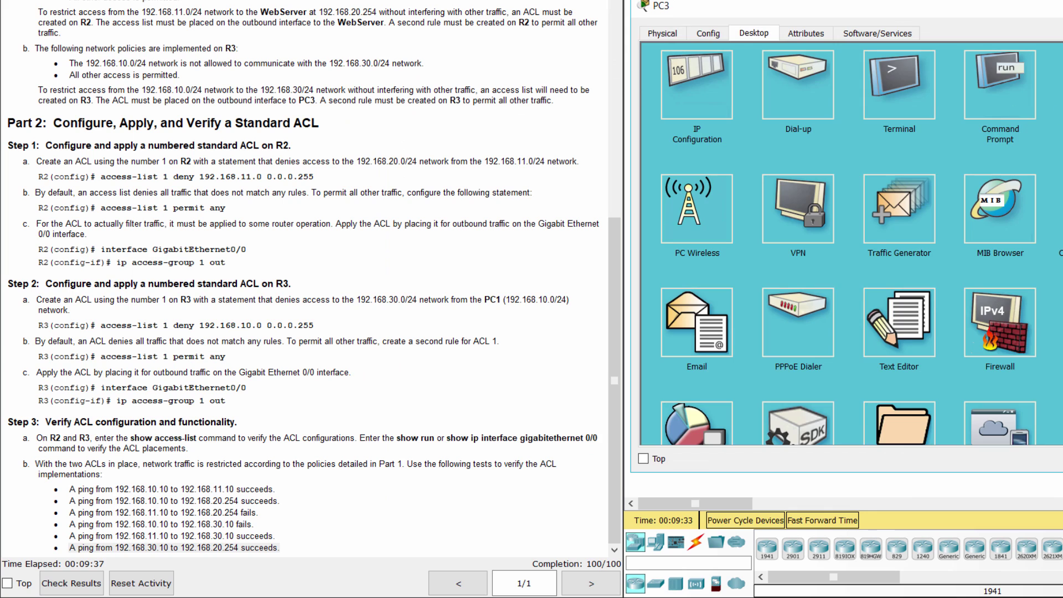
pyautogui.click(1024, 111)
pyautogui.write('ping')
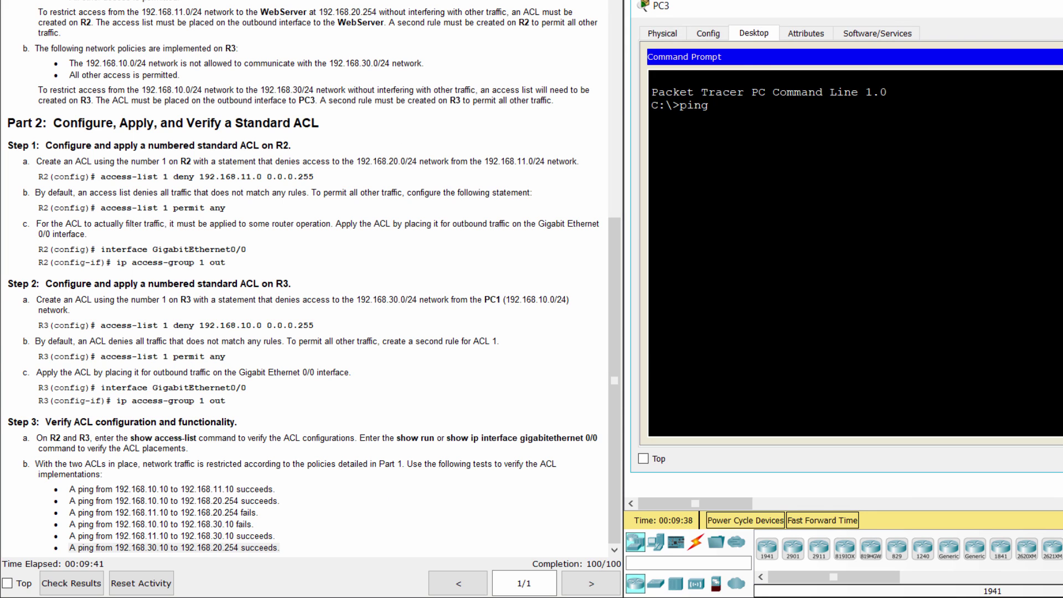
pyautogui.write(' 192.168.20.254')
pyautogui.press('Return')
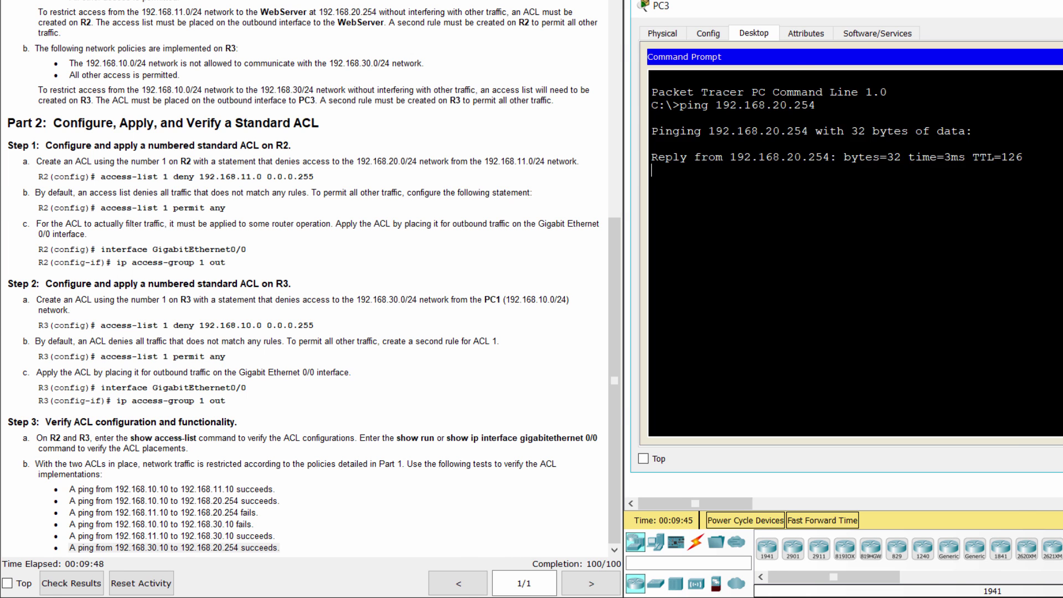